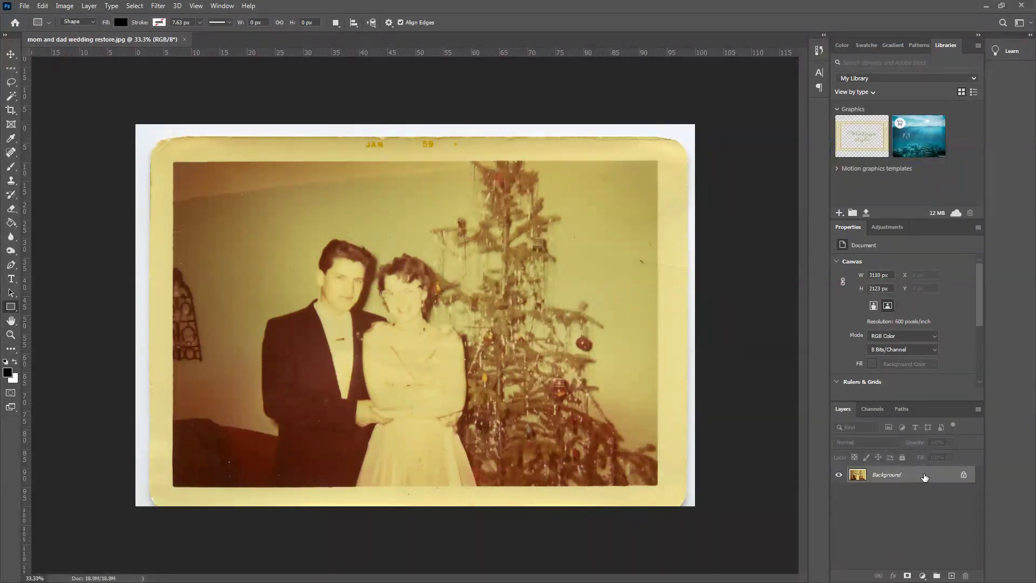
- Duplicate the background layer and crop the white scan margins off the outside of the photo's border
{"action": "left_click_drag", "start_coordinate": [924, 474], "coordinate": [951, 577]}
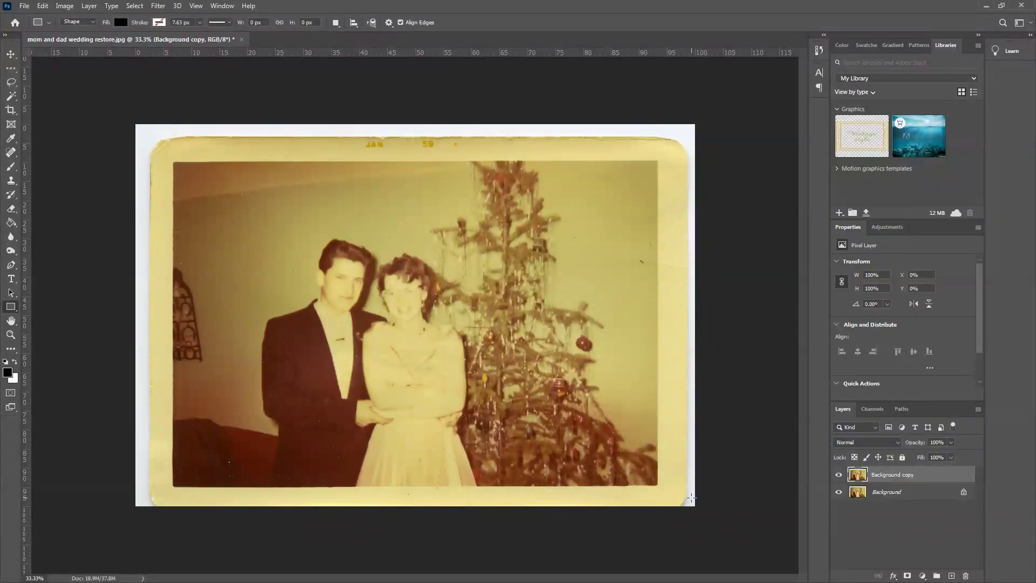
{"action": "left_click", "coordinate": [11, 110]}
{"action": "mouse_move", "coordinate": [137, 127]}
{"action": "left_mouse_down"}
{"action": "mouse_move", "coordinate": [156, 145]}
{"action": "mouse_move", "coordinate": [145, 132]}
{"action": "left_mouse_up"}
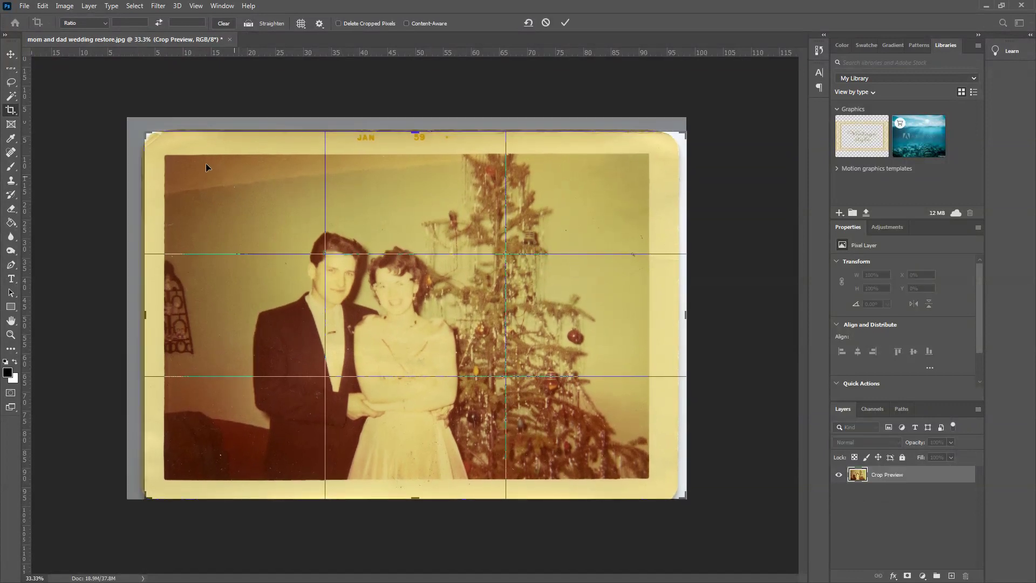
{"action": "left_click_drag", "start_coordinate": [685, 314], "coordinate": [684, 317]}
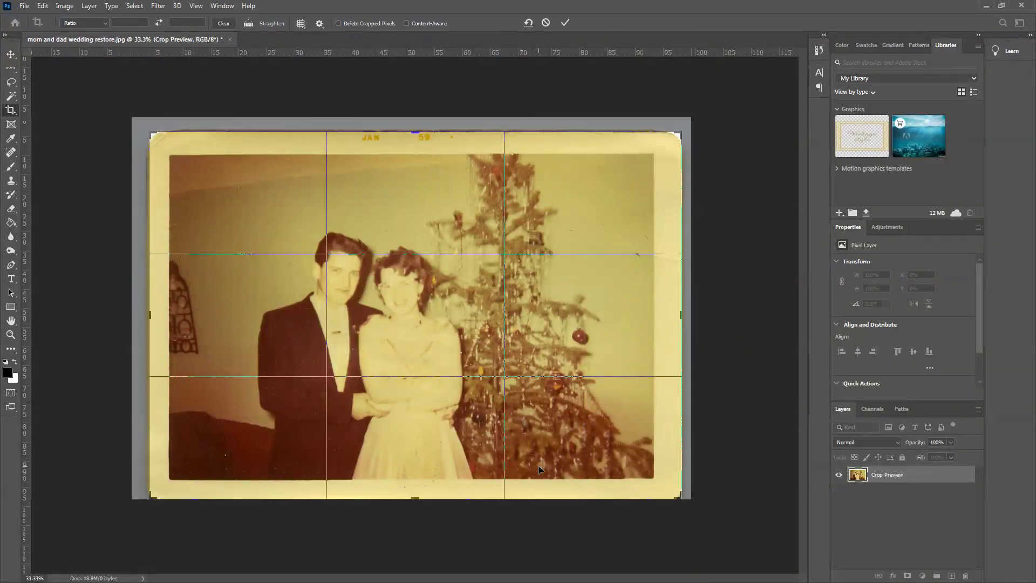
{"action": "left_click", "coordinate": [563, 24]}
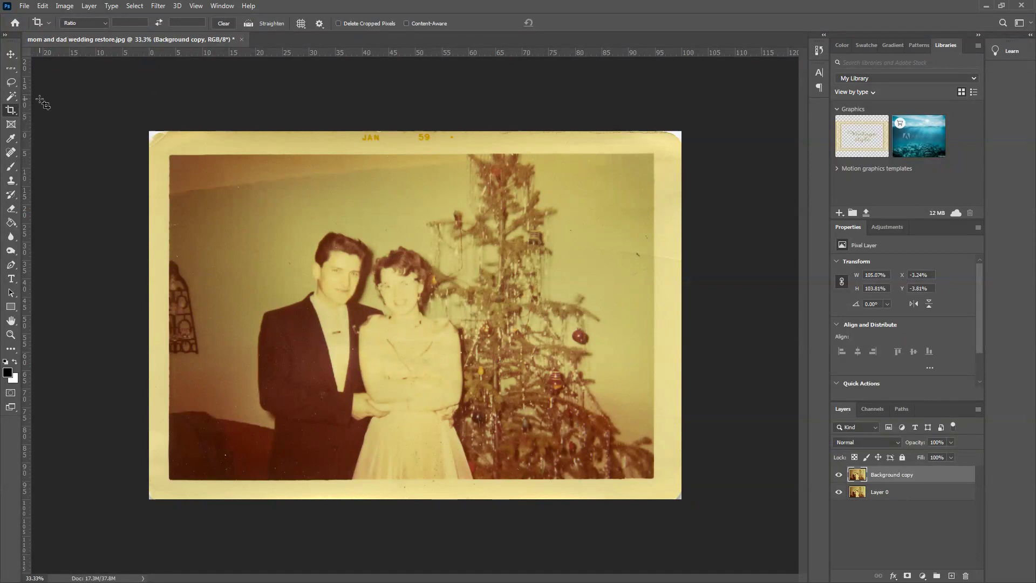
- Save a Photoshop-format copy to the Desktop as "mom and dad wedding restore edit.psd" with Maximize Compatibility on
{"action": "left_click", "coordinate": [25, 6]}
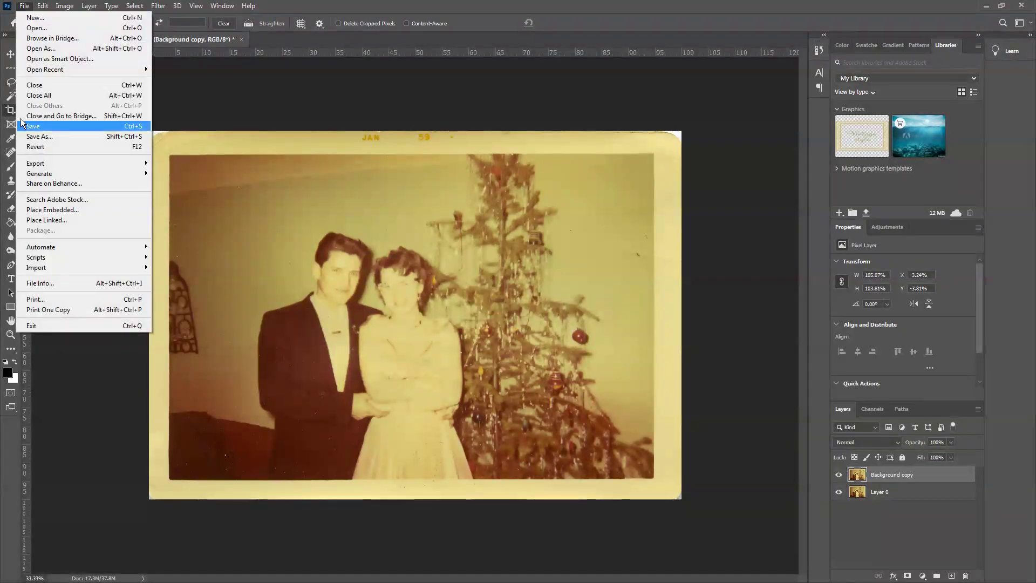
{"action": "left_click", "coordinate": [47, 141]}
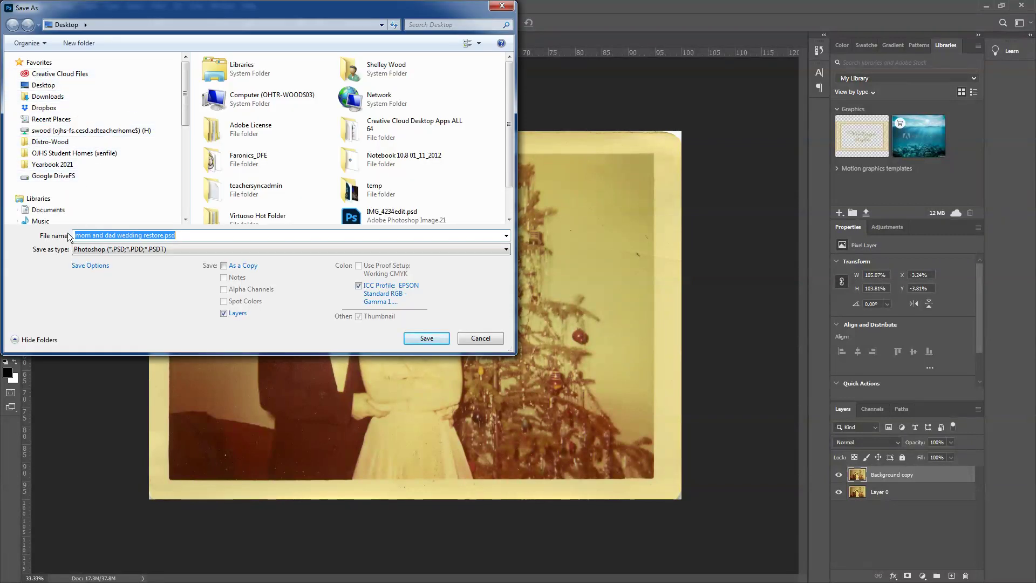
{"action": "left_click", "coordinate": [163, 236]}
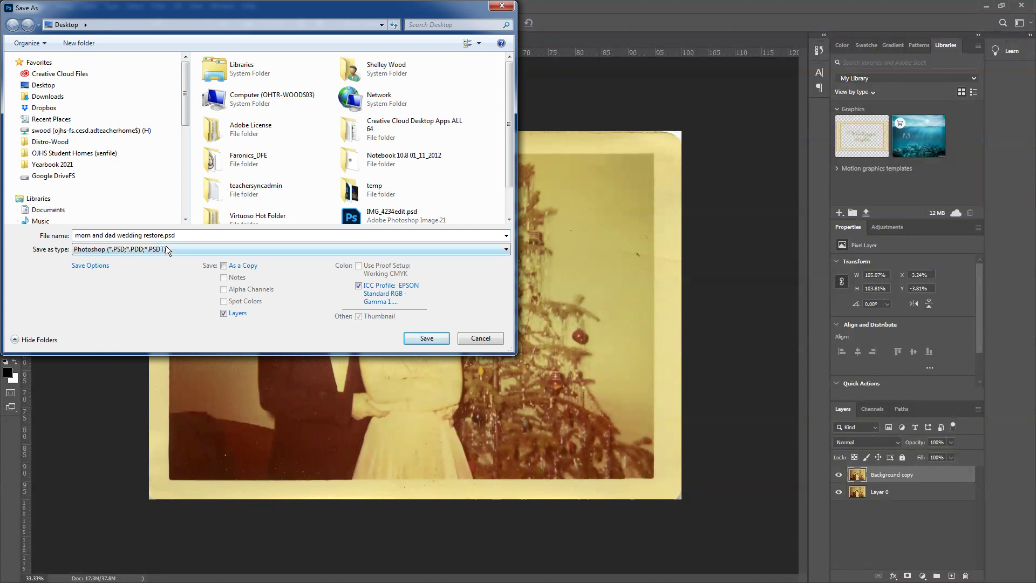
{"action": "type", "text": "edit"}
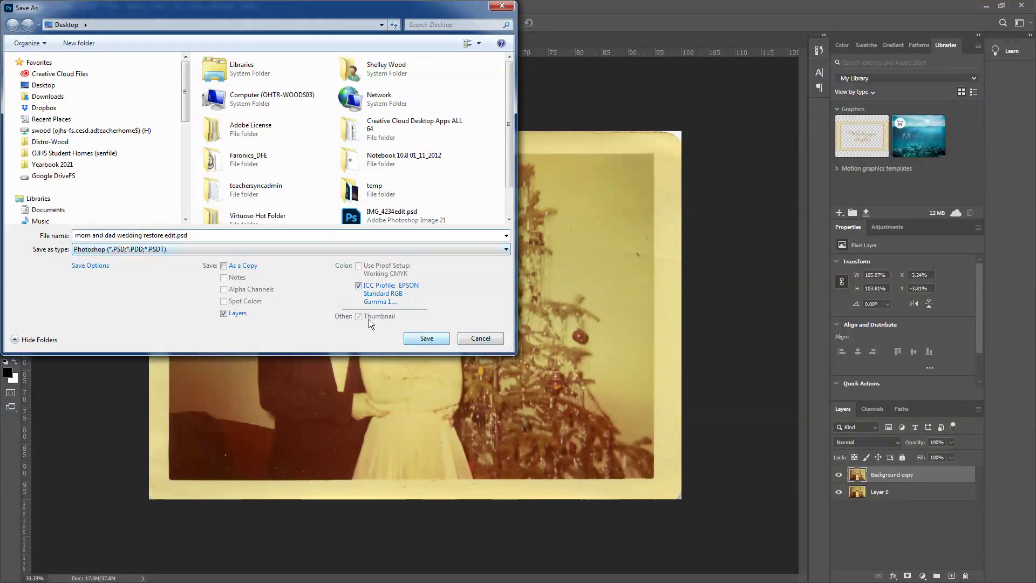
{"action": "left_click", "coordinate": [427, 339]}
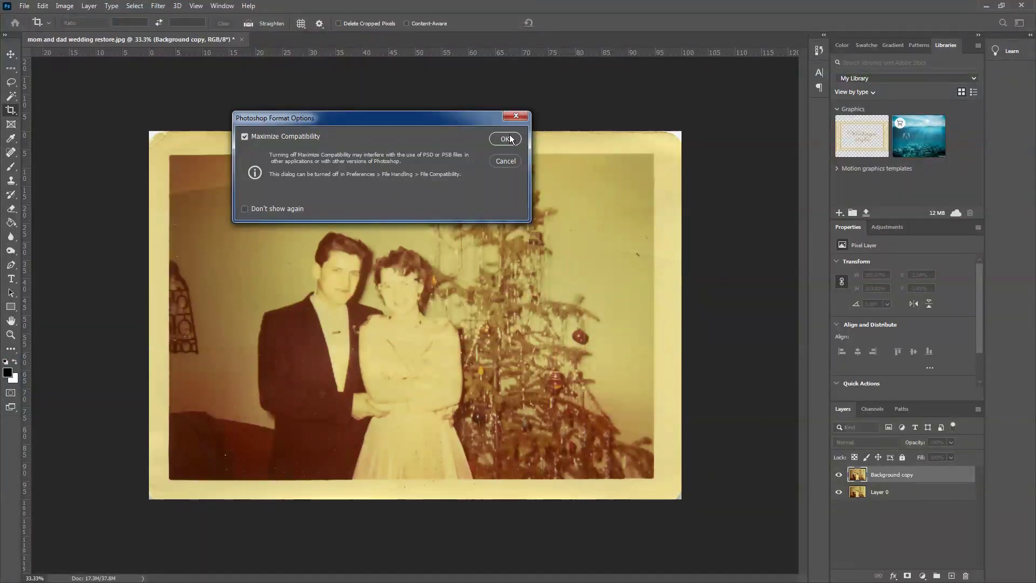
{"action": "key", "text": "Return"}
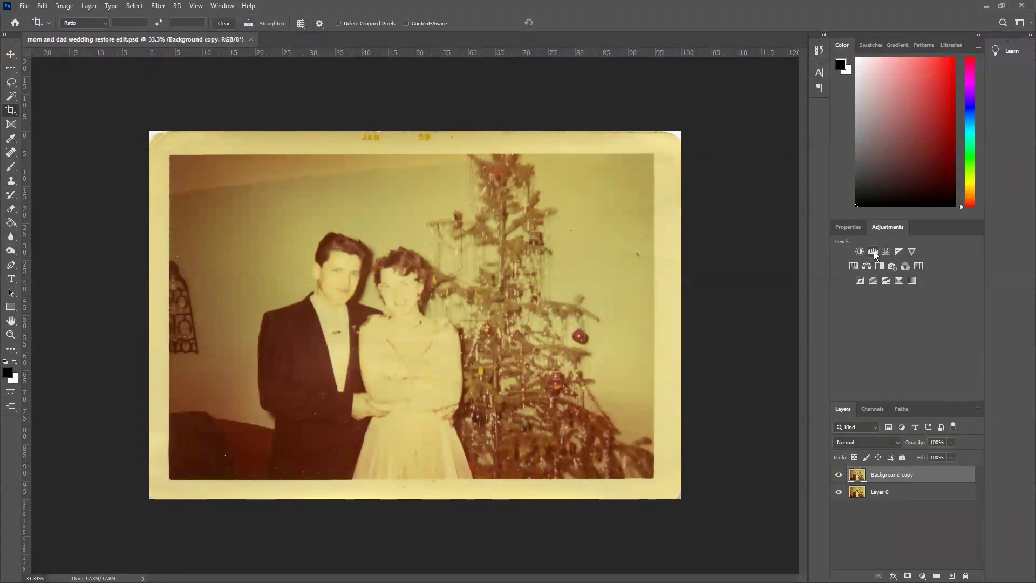
- Add a Levels adjustment layer above the duplicated photo layer
{"action": "left_click", "coordinate": [873, 251]}
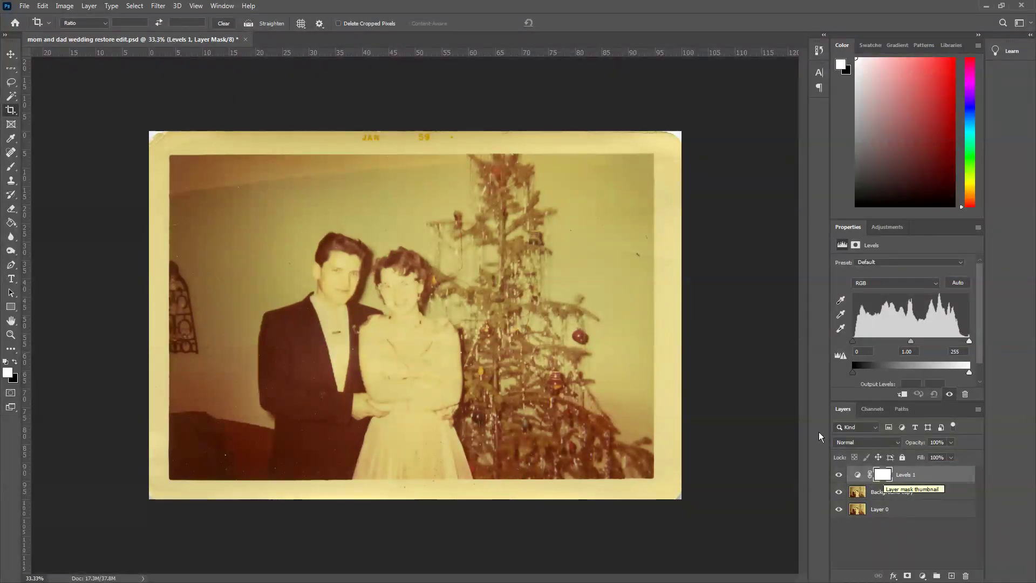
{"action": "left_click", "coordinate": [86, 7]}
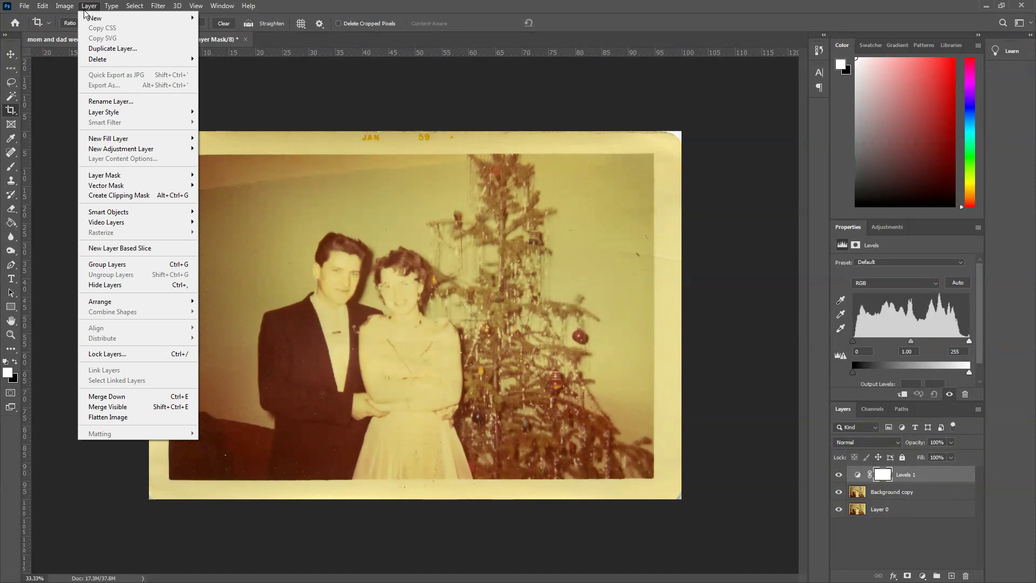
{"action": "mouse_move", "coordinate": [124, 149]}
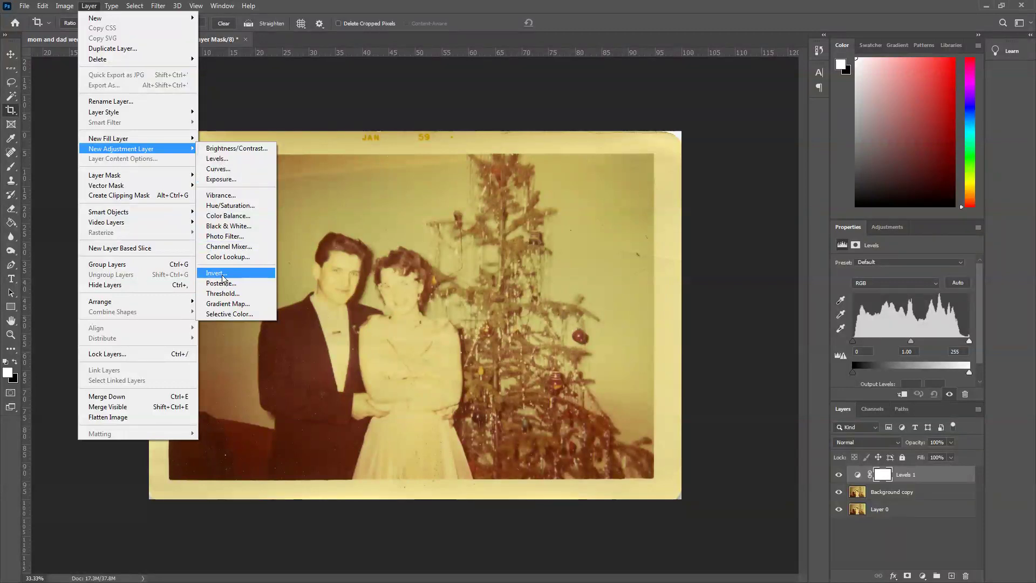
{"action": "mouse_move", "coordinate": [69, 6]}
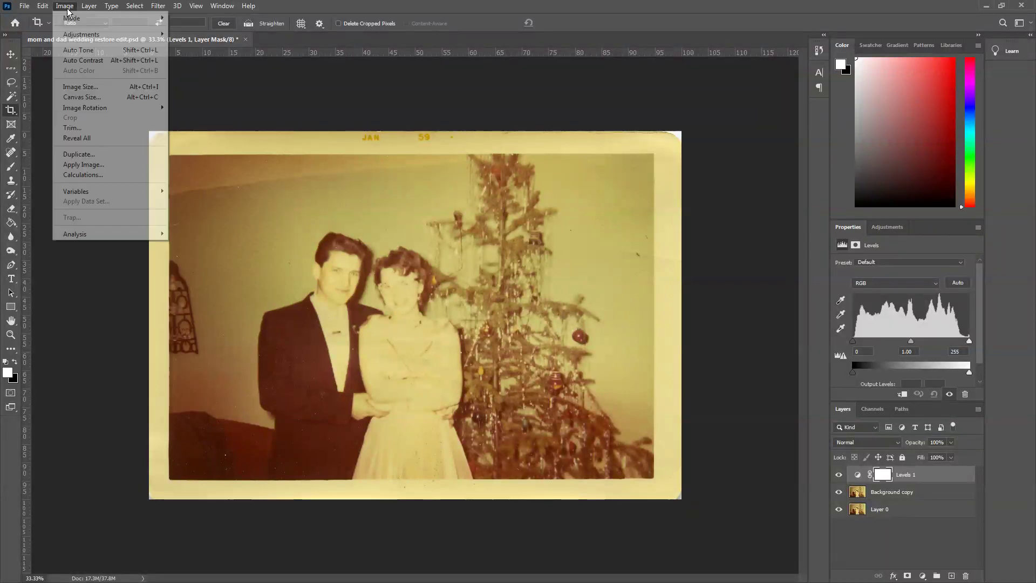
{"action": "mouse_move", "coordinate": [72, 38]}
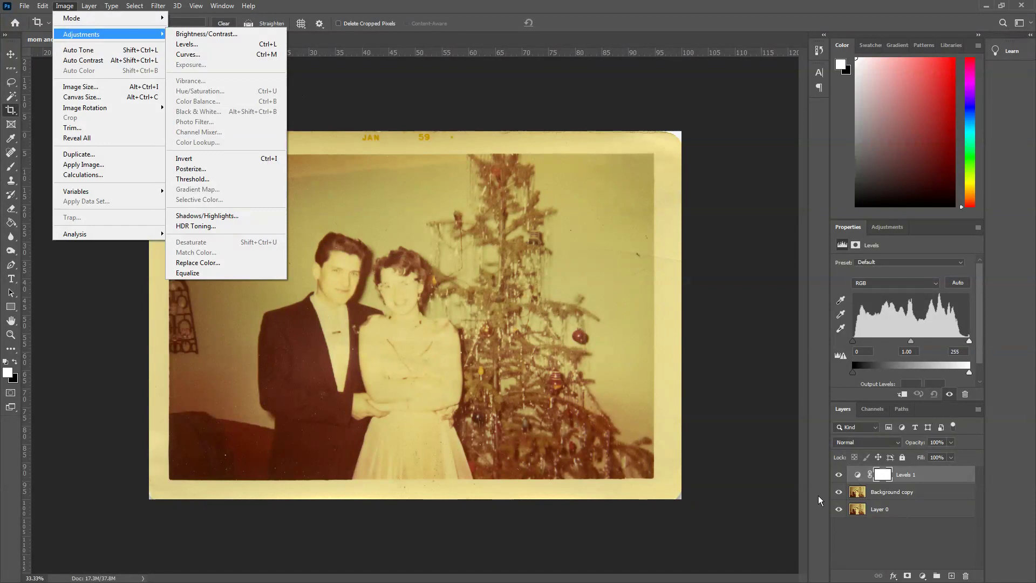
{"action": "left_click", "coordinate": [674, 96]}
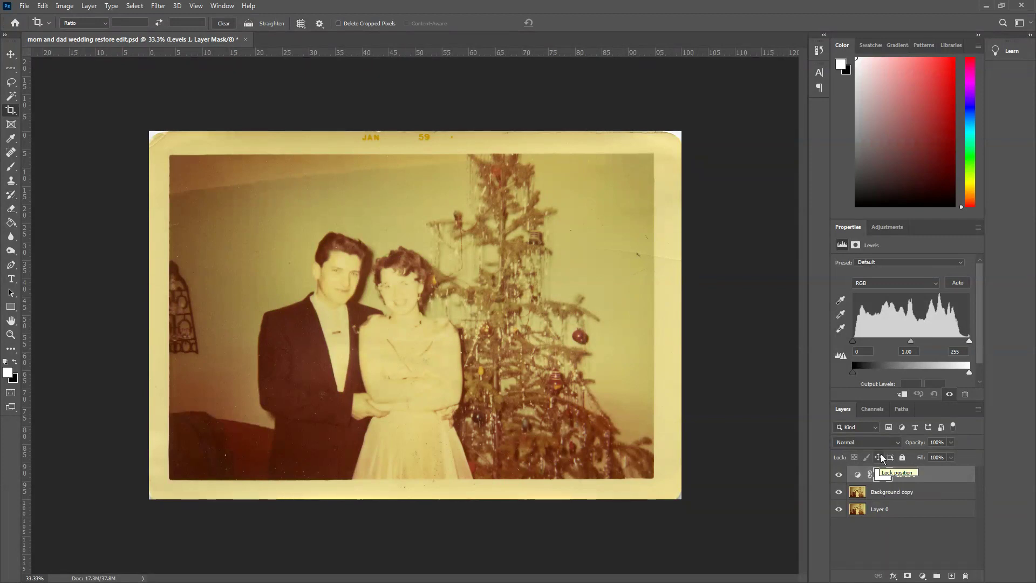
- In Levels, sample the man's white shirt as white point and his dark jacket as black point, and set the midtone to 0.73
{"action": "left_click", "coordinate": [842, 329]}
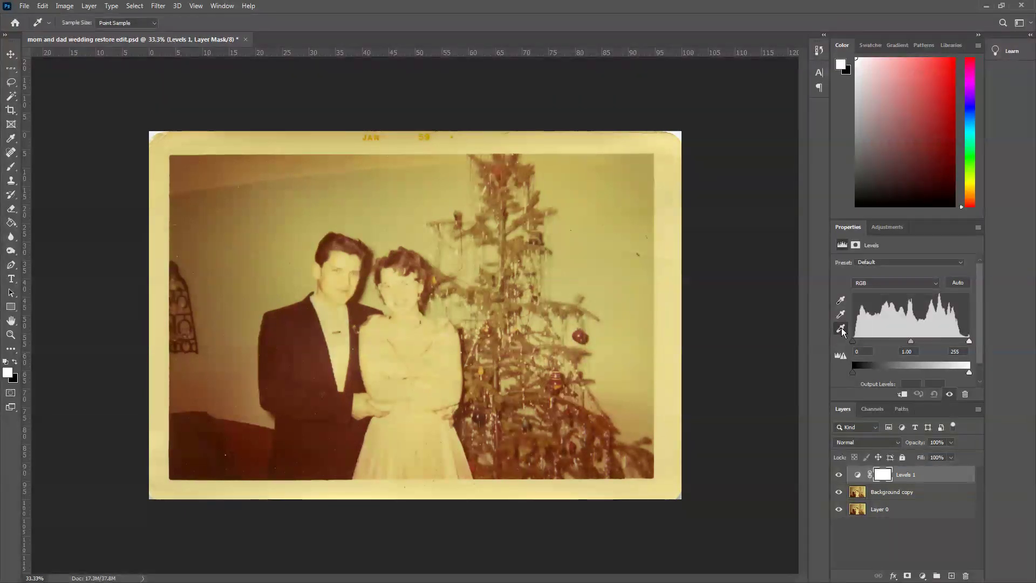
{"action": "left_click", "coordinate": [349, 320]}
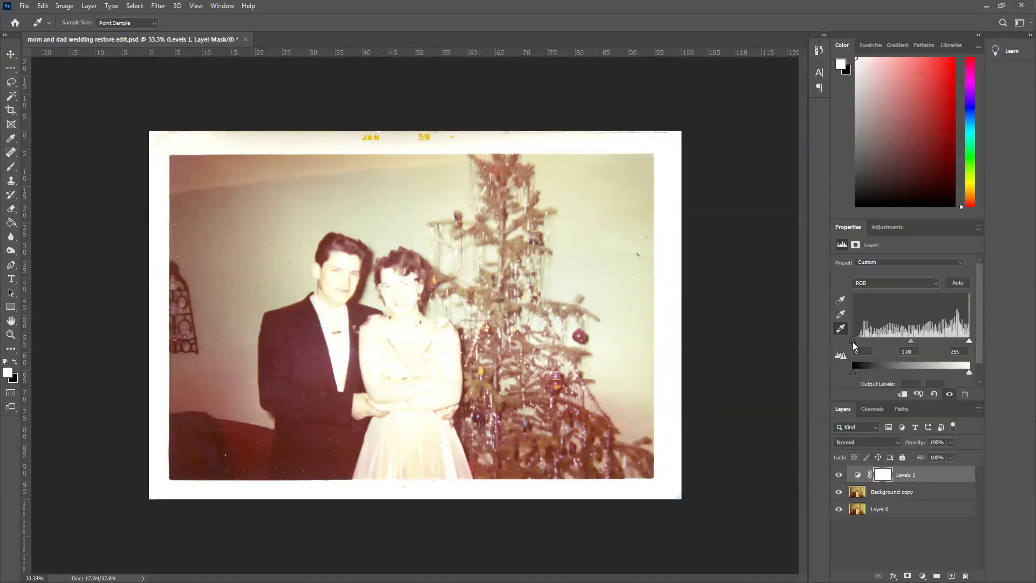
{"action": "left_click", "coordinate": [841, 301]}
{"action": "left_click", "coordinate": [285, 309]}
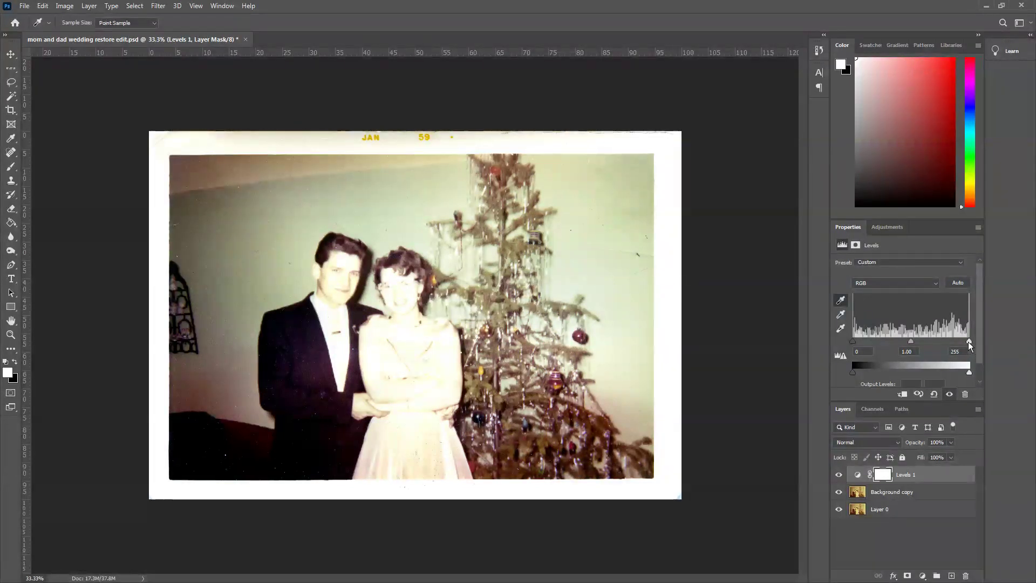
{"action": "left_click_drag", "start_coordinate": [908, 341], "coordinate": [925, 341]}
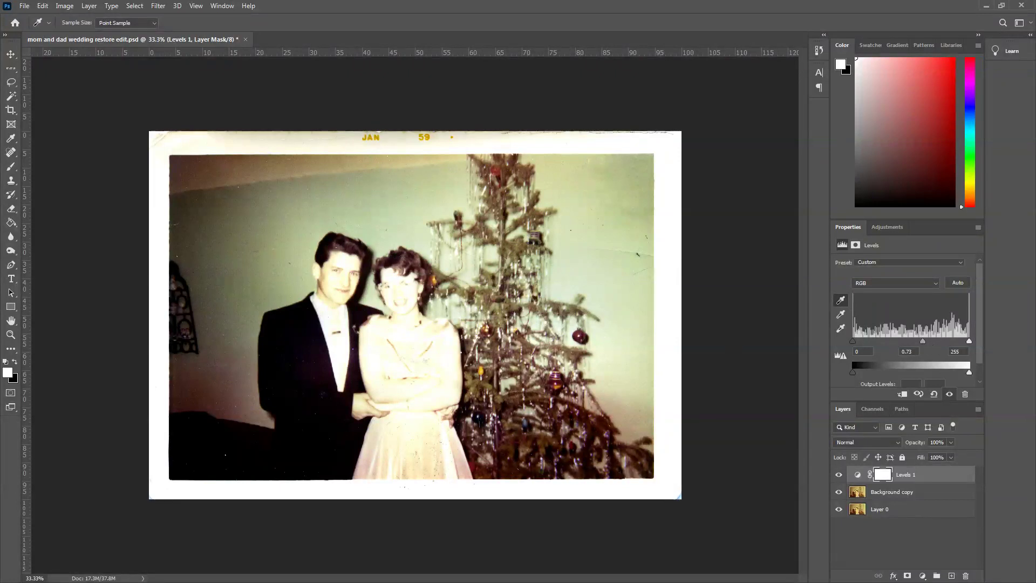
{"action": "key", "text": "c"}
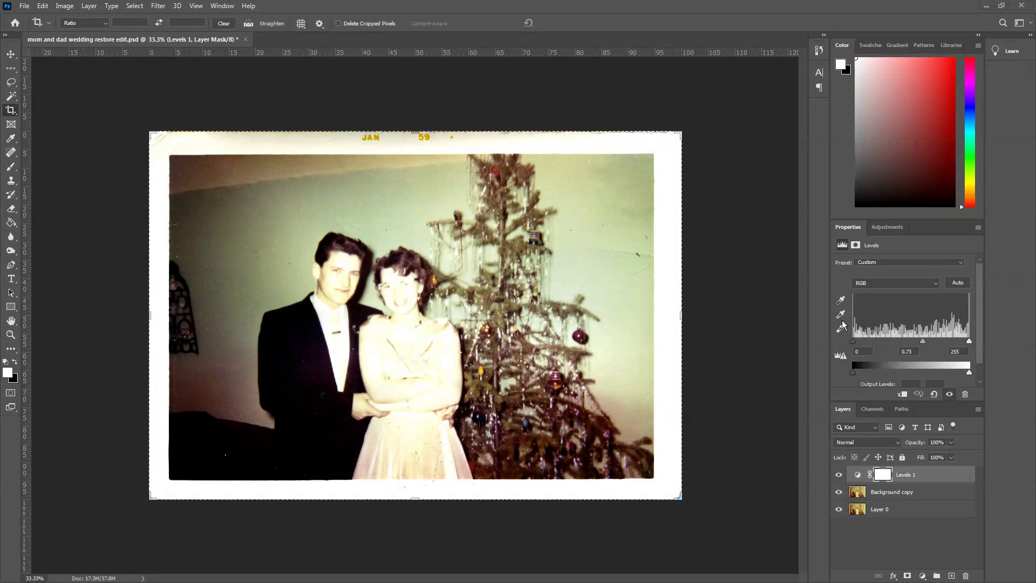
- Add an Exposure adjustment layer with exposure -0.67 and gamma correction 0.92
{"action": "left_click", "coordinate": [892, 227]}
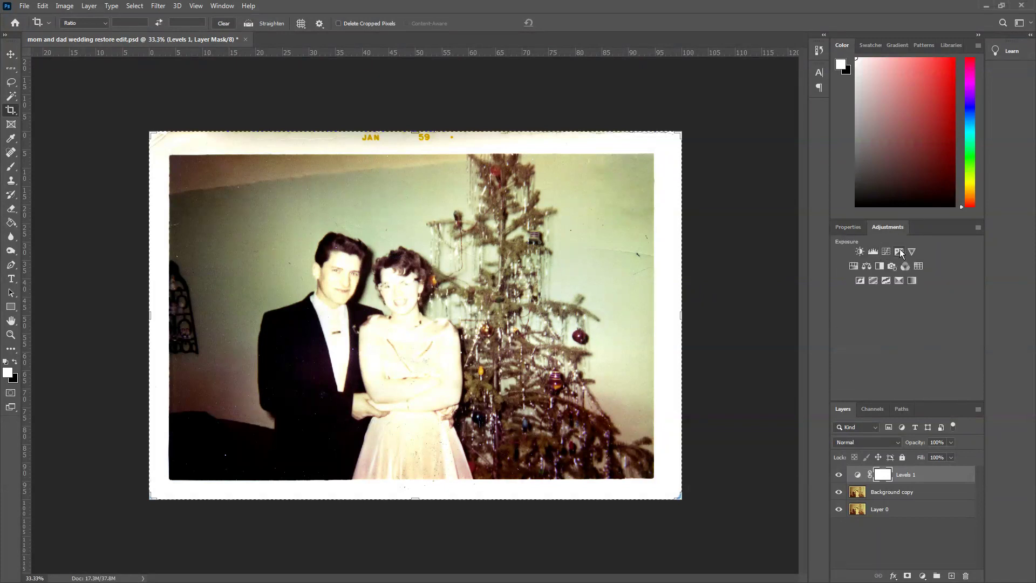
{"action": "left_click", "coordinate": [899, 252]}
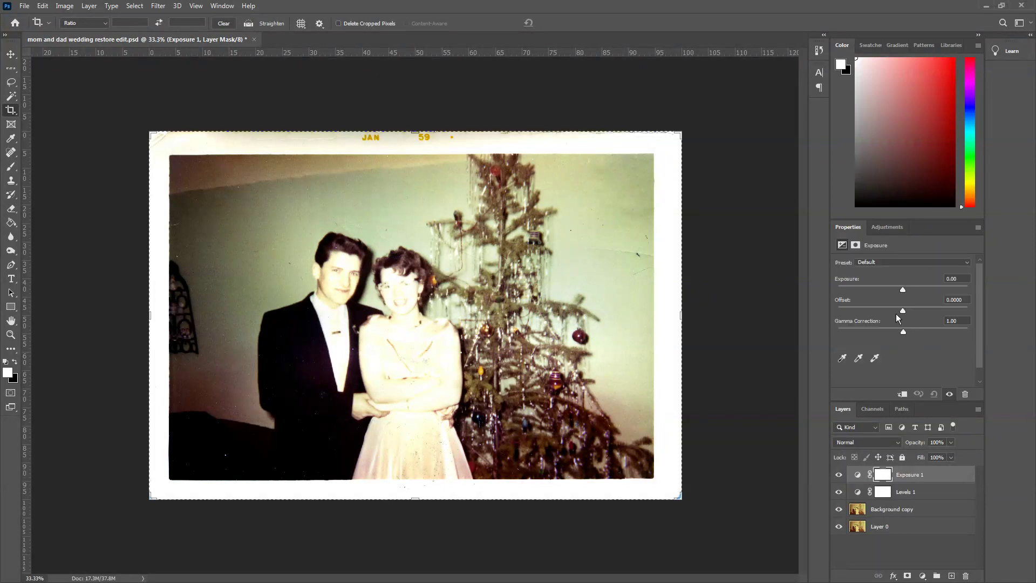
{"action": "left_click_drag", "start_coordinate": [904, 291], "coordinate": [897, 289]}
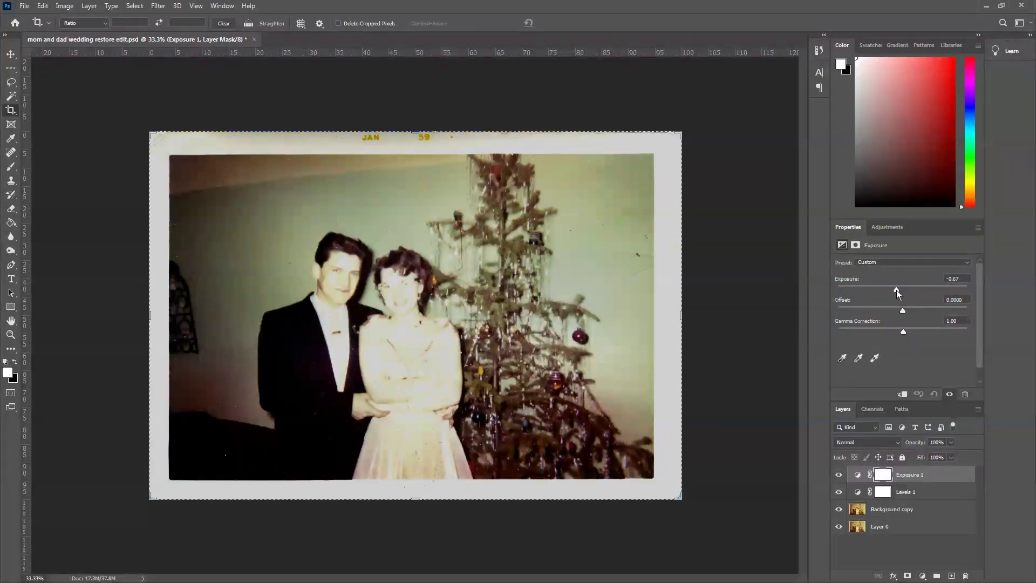
{"action": "left_click_drag", "start_coordinate": [896, 289], "coordinate": [896, 292]}
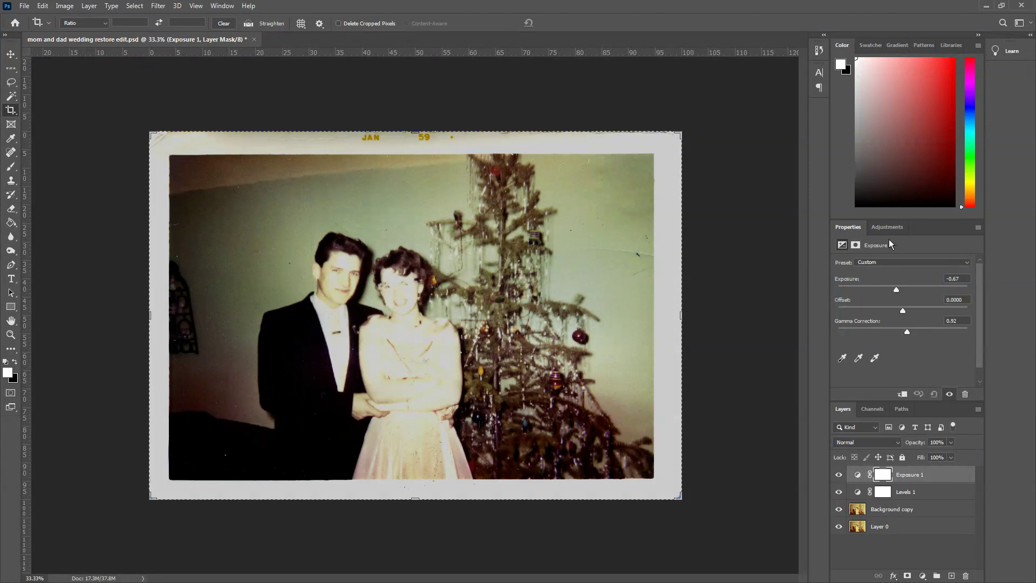
- Add a Curves adjustment layer, raise the RGB shadows slightly, lower the upper midtones, pull the white endpoint inward, and save the file
{"action": "left_click", "coordinate": [885, 226]}
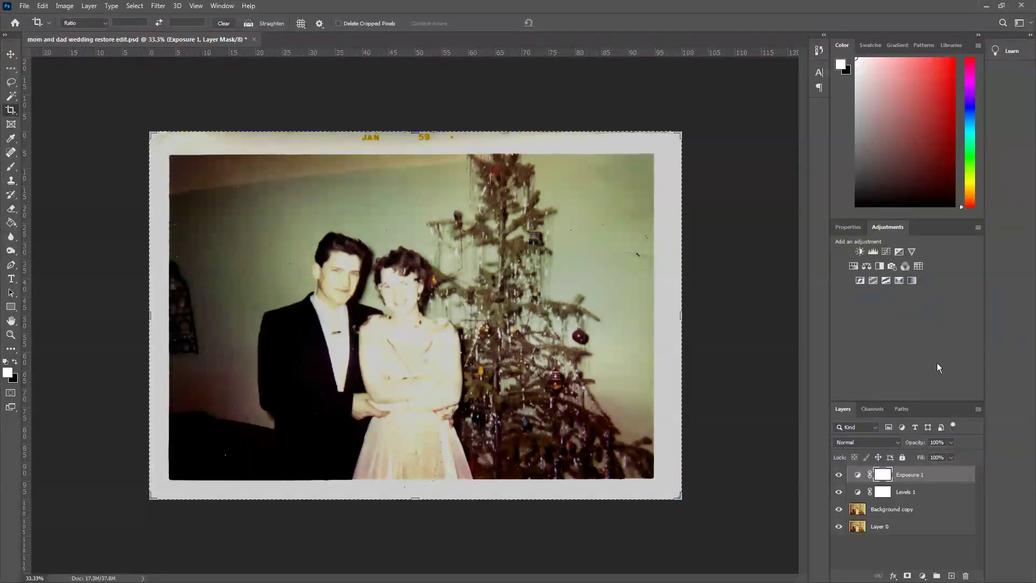
{"action": "left_click", "coordinate": [888, 252]}
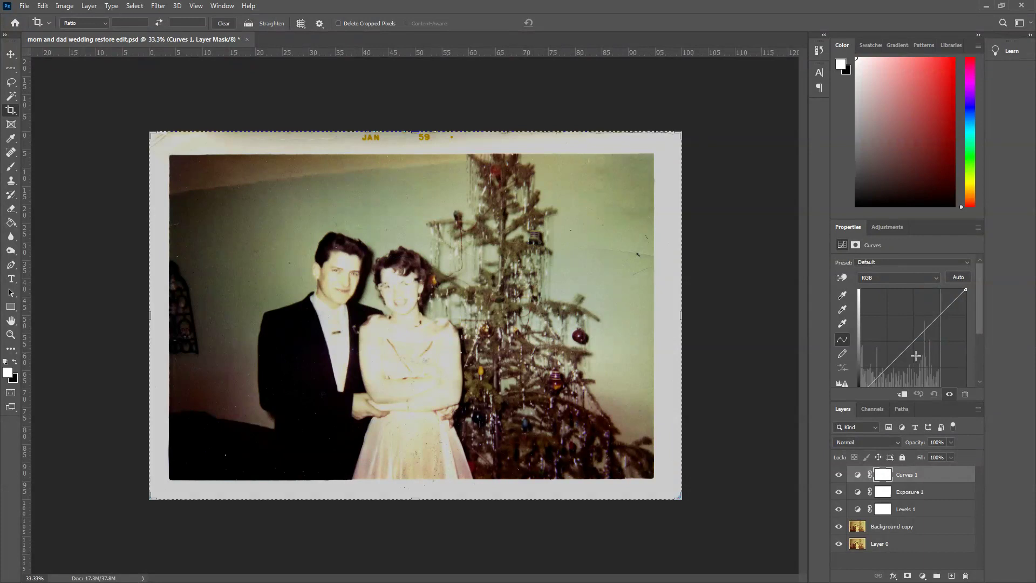
{"action": "left_click", "coordinate": [937, 278]}
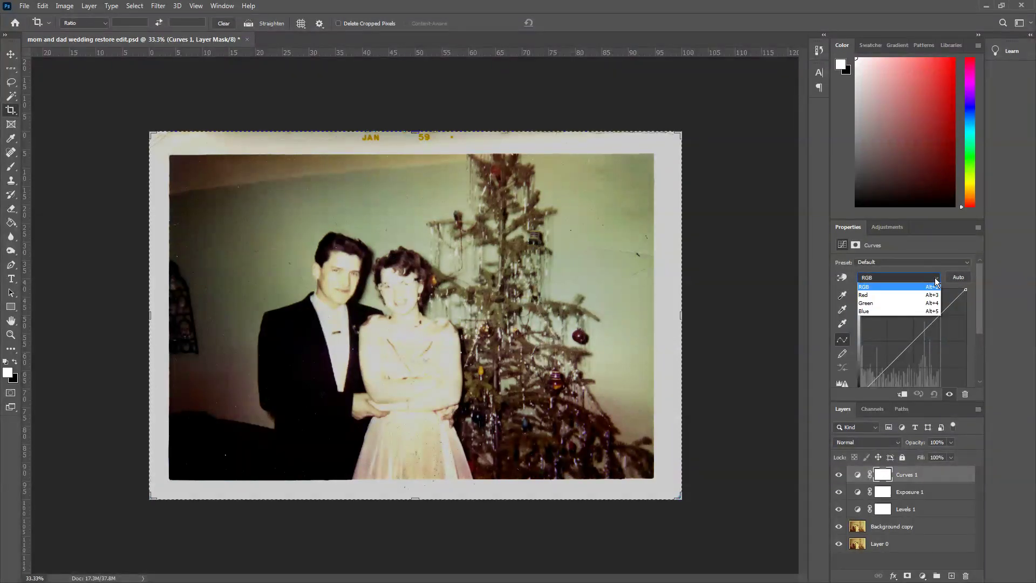
{"action": "left_click", "coordinate": [891, 286]}
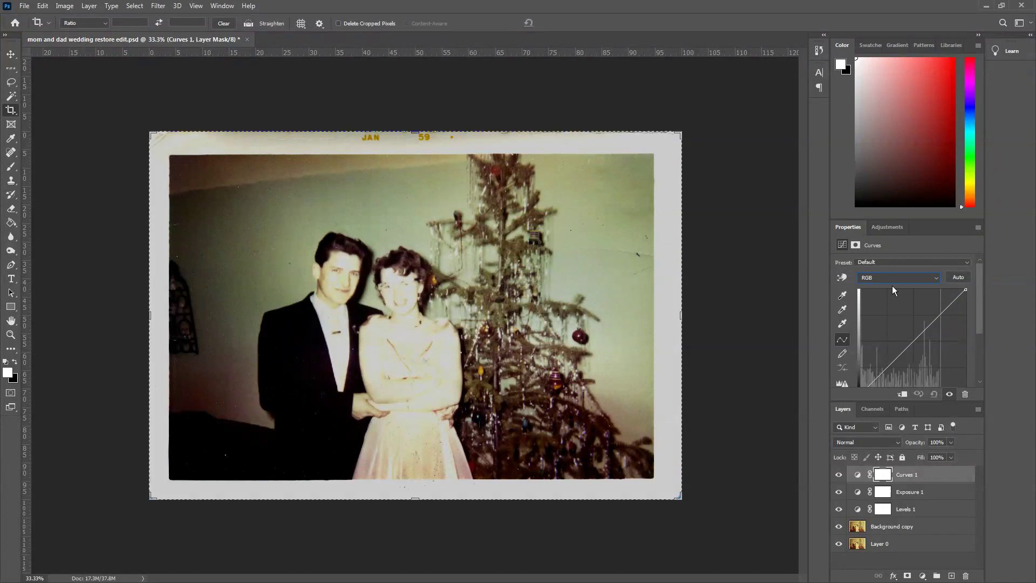
{"action": "left_click", "coordinate": [881, 372]}
{"action": "left_click_drag", "start_coordinate": [881, 372], "coordinate": [875, 377]}
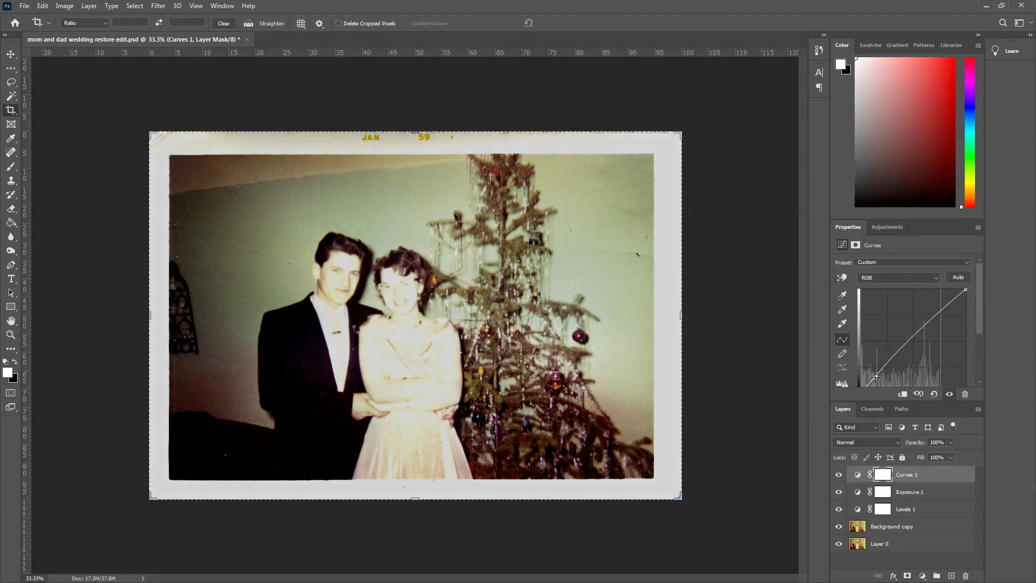
{"action": "left_click", "coordinate": [920, 328]}
{"action": "left_click_drag", "start_coordinate": [921, 327], "coordinate": [929, 331]}
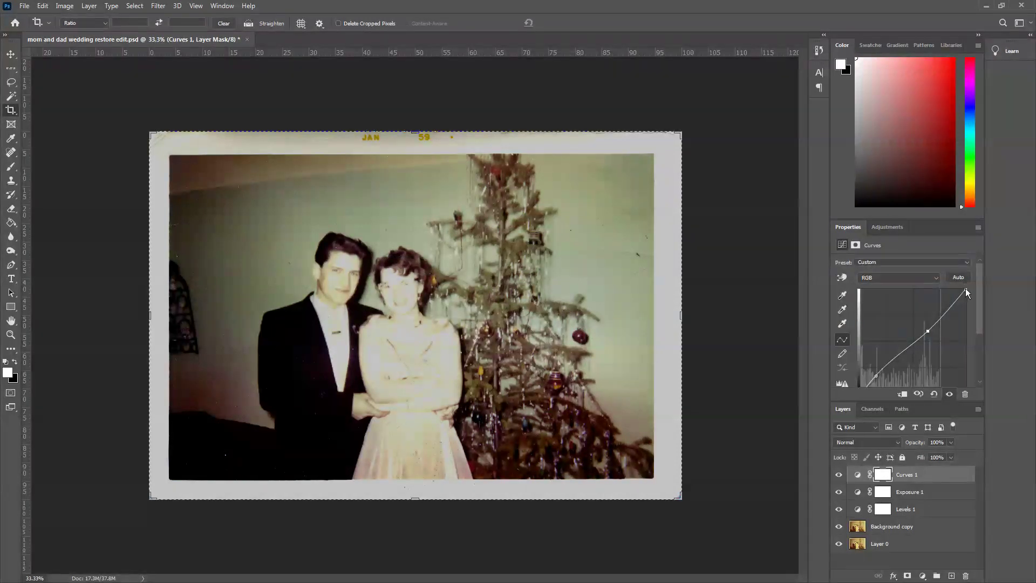
{"action": "mouse_move", "coordinate": [968, 290]}
{"action": "left_mouse_down"}
{"action": "mouse_move", "coordinate": [941, 319]}
{"action": "mouse_move", "coordinate": [961, 291]}
{"action": "left_mouse_up"}
{"action": "key", "text": "ctrl+s"}
- Add a Color Balance adjustment layer and set its shadows to -12 on Cyan-Red and +4 on Yellow-Blue
{"action": "left_click", "coordinate": [896, 230]}
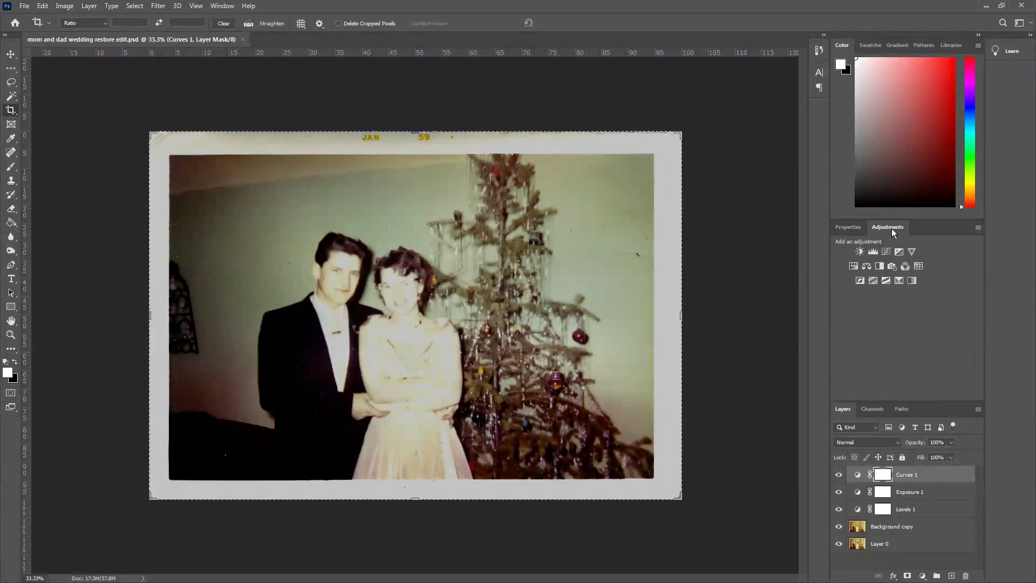
{"action": "left_click", "coordinate": [868, 267]}
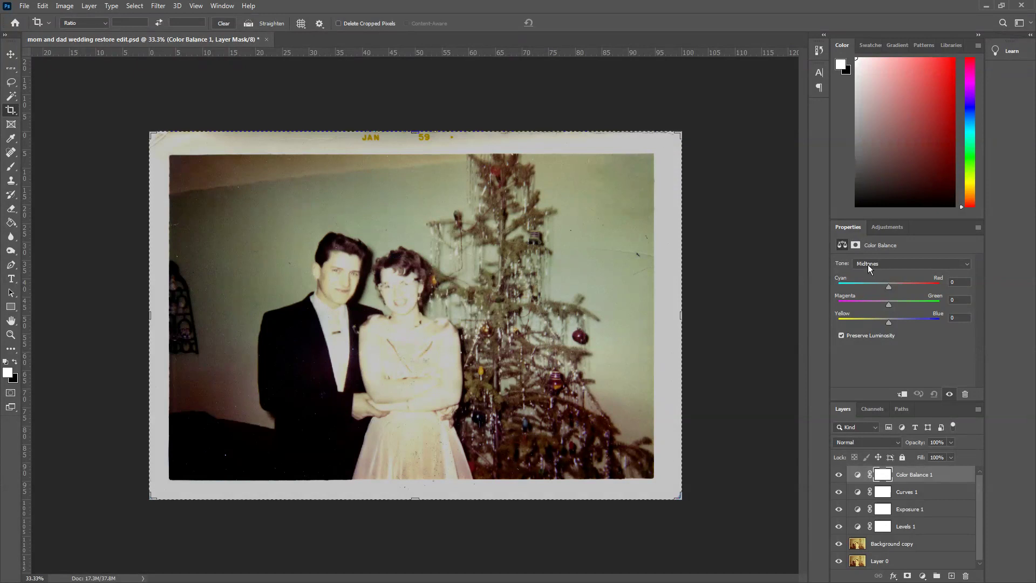
{"action": "left_click", "coordinate": [868, 265]}
{"action": "left_click", "coordinate": [869, 273]}
{"action": "left_click_drag", "start_coordinate": [881, 286], "coordinate": [882, 287]}
{"action": "left_click_drag", "start_coordinate": [889, 323], "coordinate": [890, 322]}
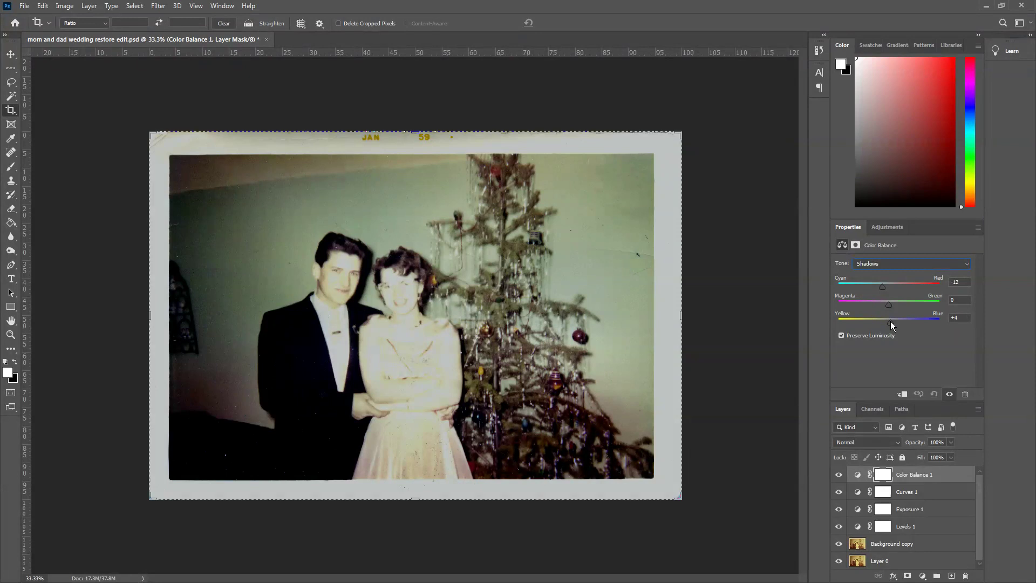
- Set the Color Balance midtones to -1 on Magenta-Green and -9 on Yellow-Blue, fine-tuning Cyan-Red
{"action": "left_click", "coordinate": [884, 263]}
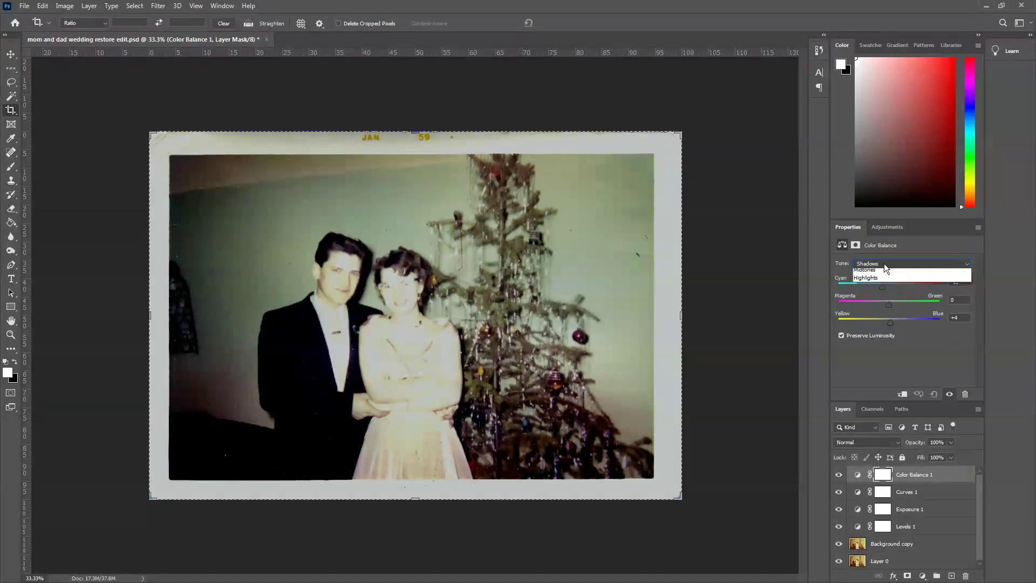
{"action": "left_click", "coordinate": [874, 280]}
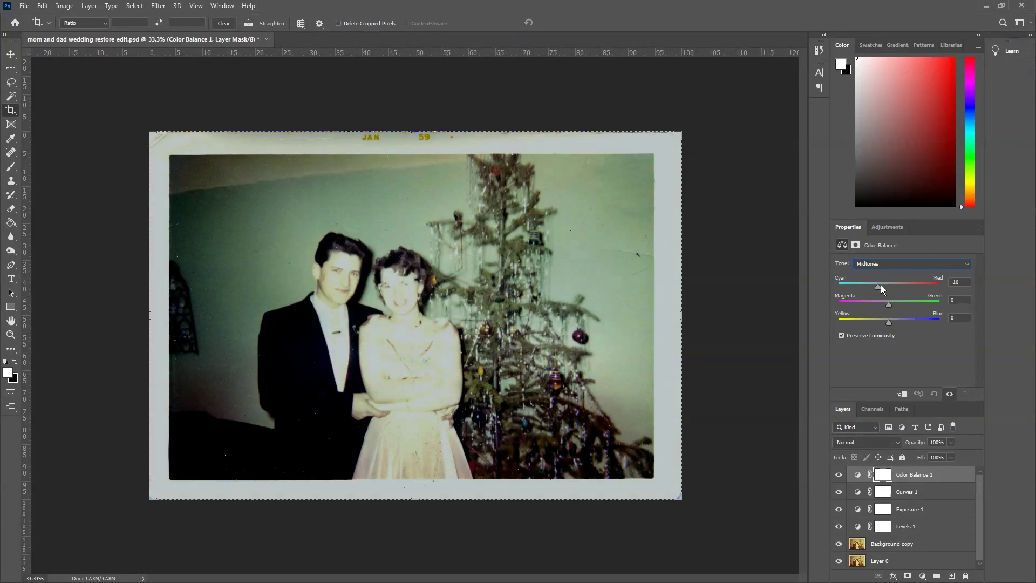
{"action": "mouse_move", "coordinate": [877, 285]}
{"action": "left_mouse_down"}
{"action": "mouse_move", "coordinate": [868, 286]}
{"action": "mouse_move", "coordinate": [897, 286]}
{"action": "left_mouse_up"}
{"action": "left_click_drag", "start_coordinate": [900, 287], "coordinate": [884, 304]}
{"action": "left_click_drag", "start_coordinate": [891, 323], "coordinate": [883, 323]}
- Set the Color Balance highlights to +2 on Cyan-Red, -6 on Magenta-Green and +9 on Yellow-Blue
{"action": "left_click", "coordinate": [882, 264]}
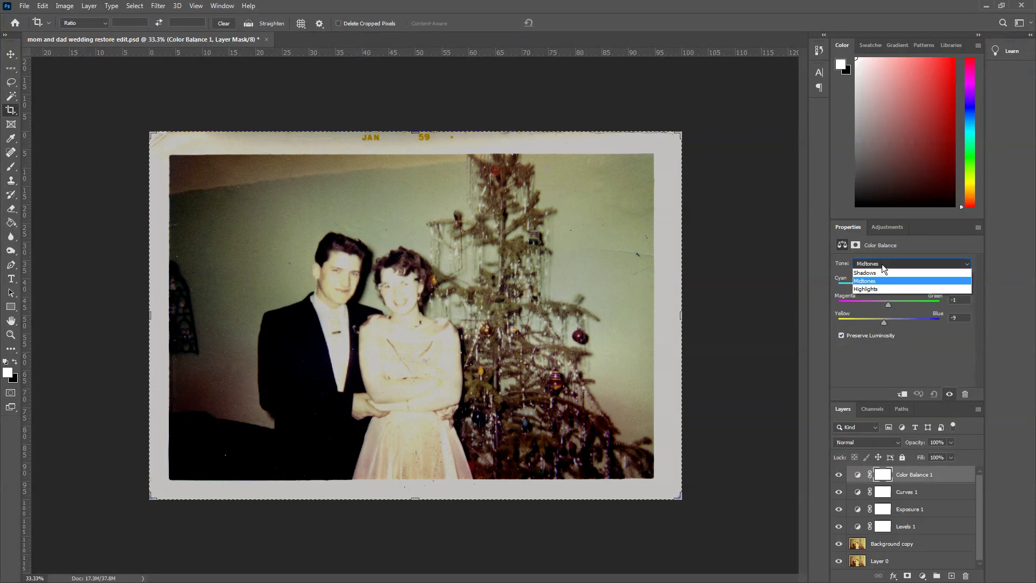
{"action": "left_click", "coordinate": [876, 289]}
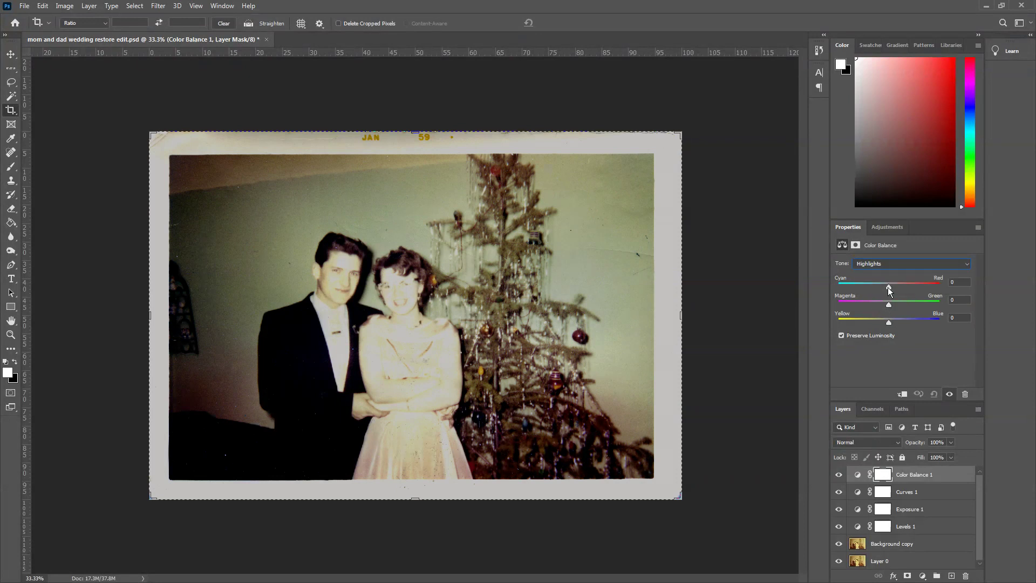
{"action": "left_click_drag", "start_coordinate": [889, 287], "coordinate": [888, 287]}
{"action": "left_click_drag", "start_coordinate": [889, 322], "coordinate": [888, 321]}
- Toggle the Color Balance 1 layer's visibility to compare the photo before and after the correction
{"action": "left_click", "coordinate": [839, 475]}
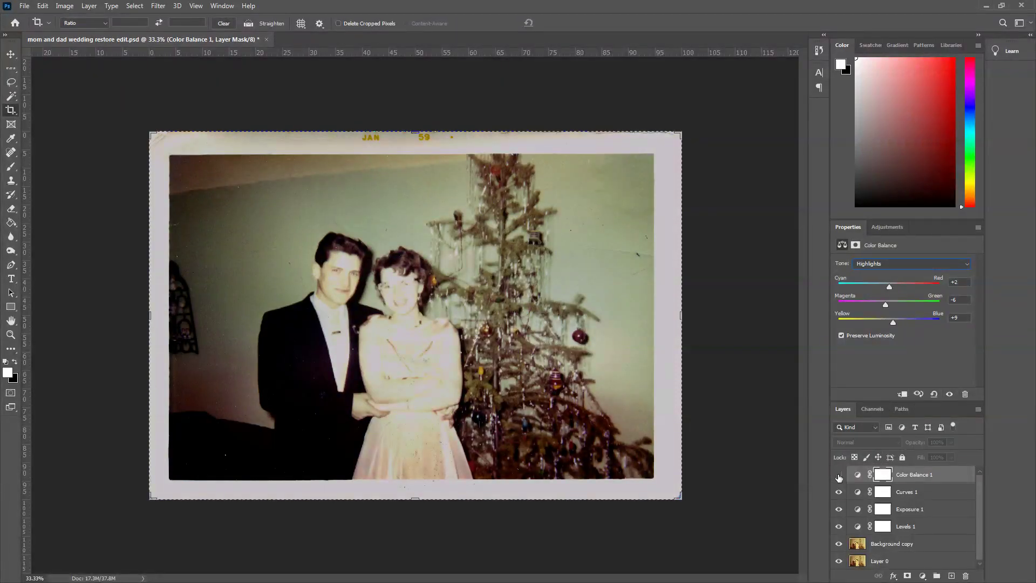
{"action": "left_click", "coordinate": [839, 476]}
{"action": "left_click", "coordinate": [838, 475]}
{"action": "left_click", "coordinate": [839, 475]}
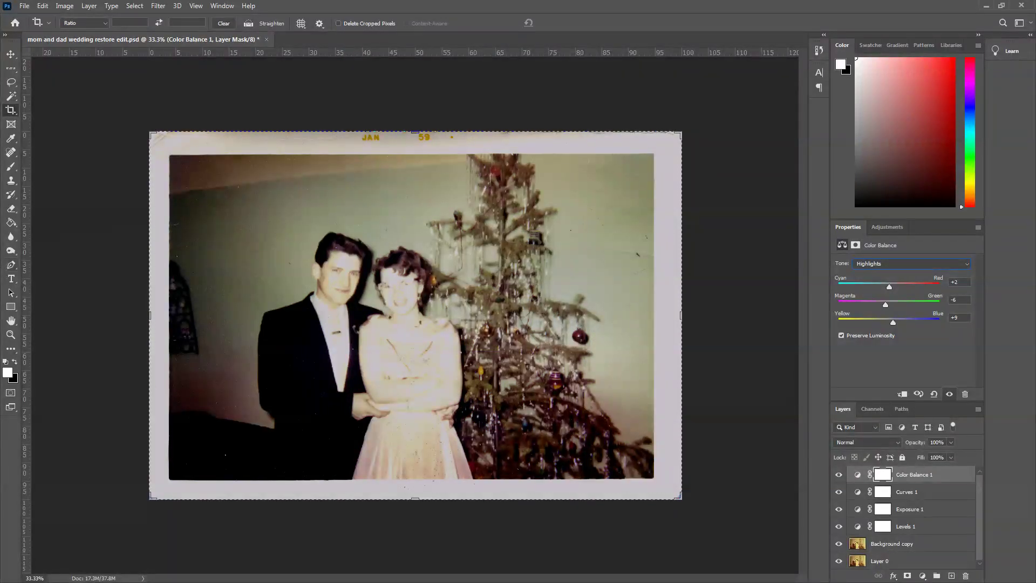
{"action": "key", "text": "Up"}
- Add a second Color Balance adjustment layer, set its shadows to +18 on Cyan-Red, and fine-tune the remaining shadow sliders
{"action": "left_click", "coordinate": [887, 227]}
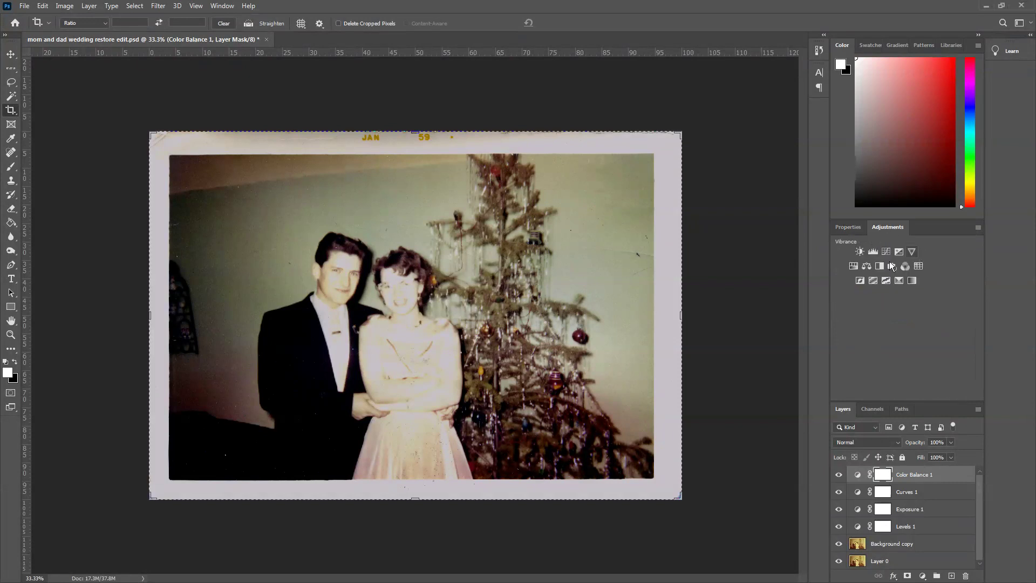
{"action": "left_click", "coordinate": [867, 266]}
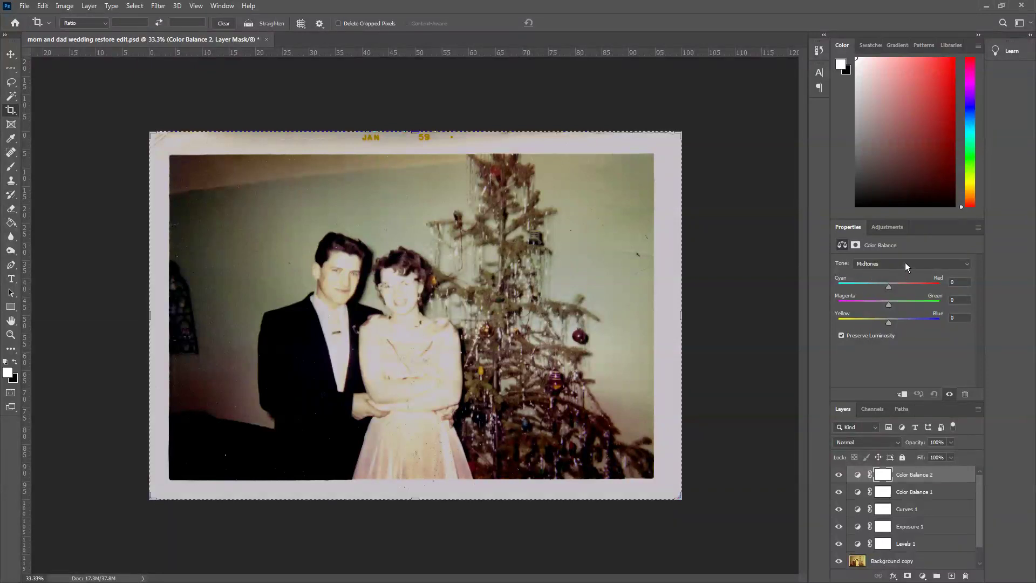
{"action": "left_click", "coordinate": [905, 262]}
{"action": "left_click", "coordinate": [875, 273]}
{"action": "left_click_drag", "start_coordinate": [892, 290], "coordinate": [897, 290]}
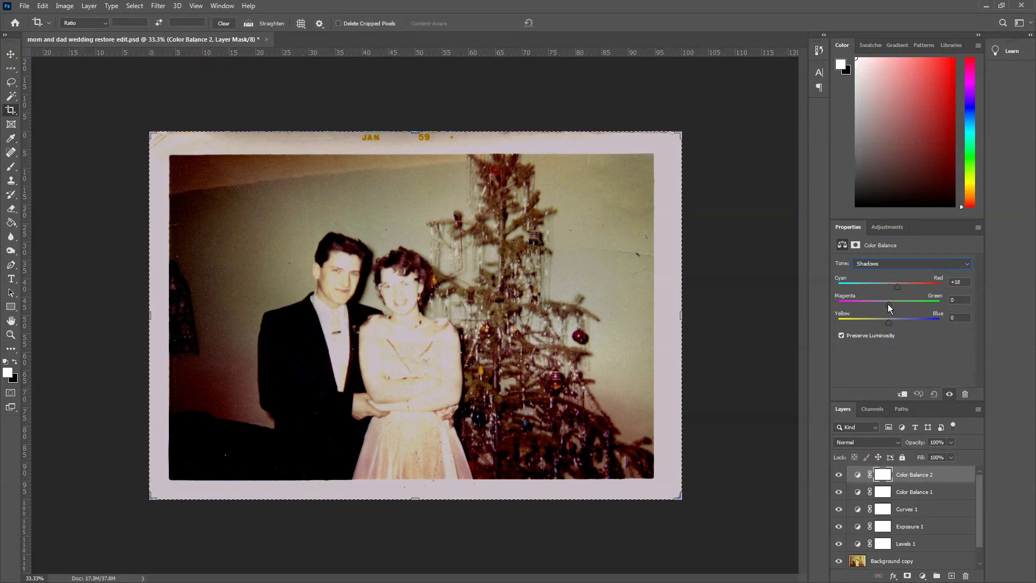
{"action": "left_click_drag", "start_coordinate": [887, 304], "coordinate": [898, 322]}
- Set the second Color Balance layer's midtones to +11 on Cyan-Red, +3 on Magenta-Green and -11 on Yellow-Blue
{"action": "left_click", "coordinate": [878, 264]}
{"action": "left_click", "coordinate": [878, 273]}
{"action": "left_click", "coordinate": [888, 287]}
{"action": "mouse_move", "coordinate": [887, 303]}
{"action": "left_mouse_down"}
{"action": "mouse_move", "coordinate": [895, 321]}
{"action": "mouse_move", "coordinate": [883, 320]}
{"action": "left_mouse_up"}
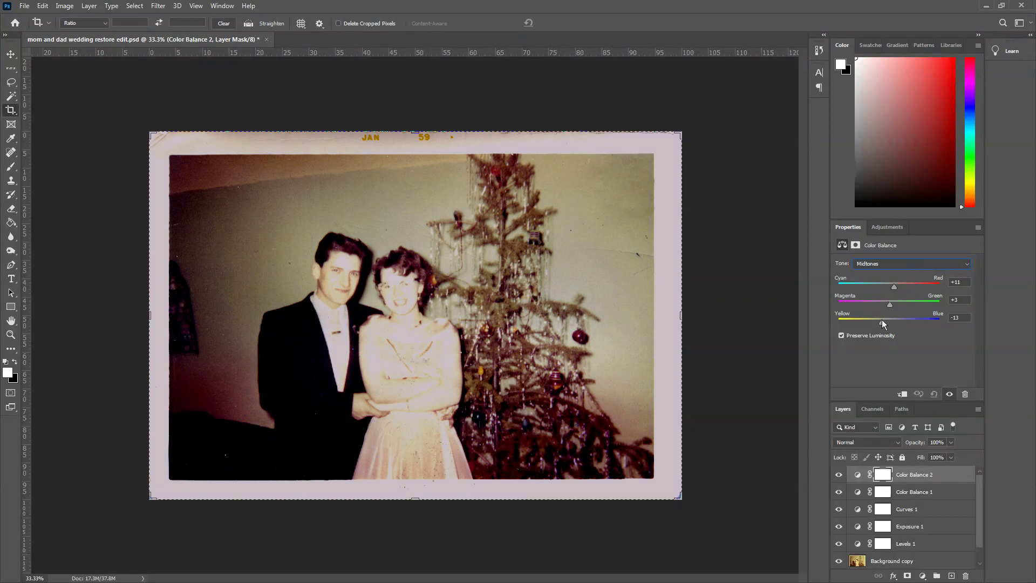
- Set the second Color Balance layer's highlights to +9 on Cyan-Red, +2 on Magenta-Green and +7 on Yellow-Blue
{"action": "left_click", "coordinate": [879, 263]}
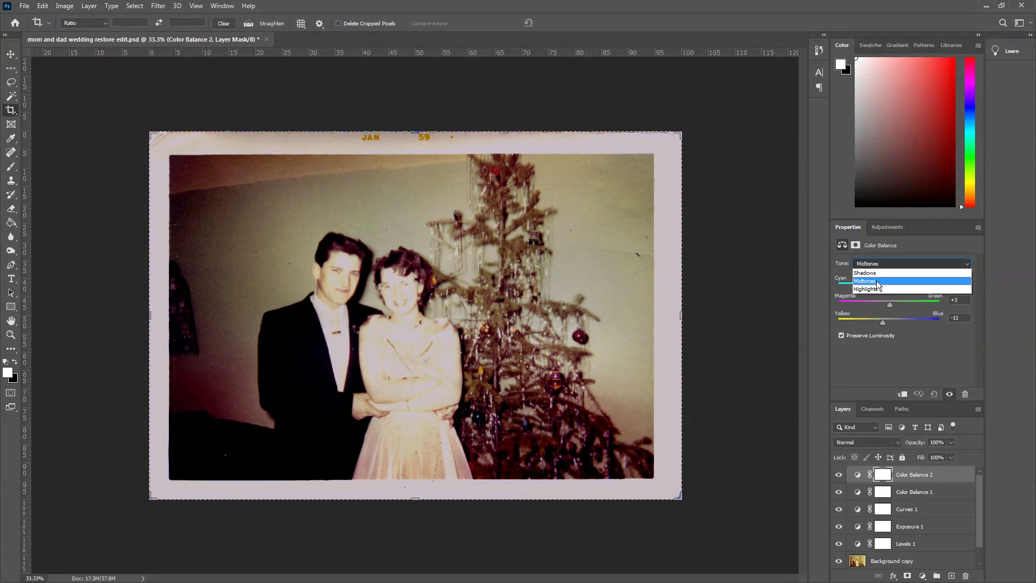
{"action": "left_click", "coordinate": [877, 288]}
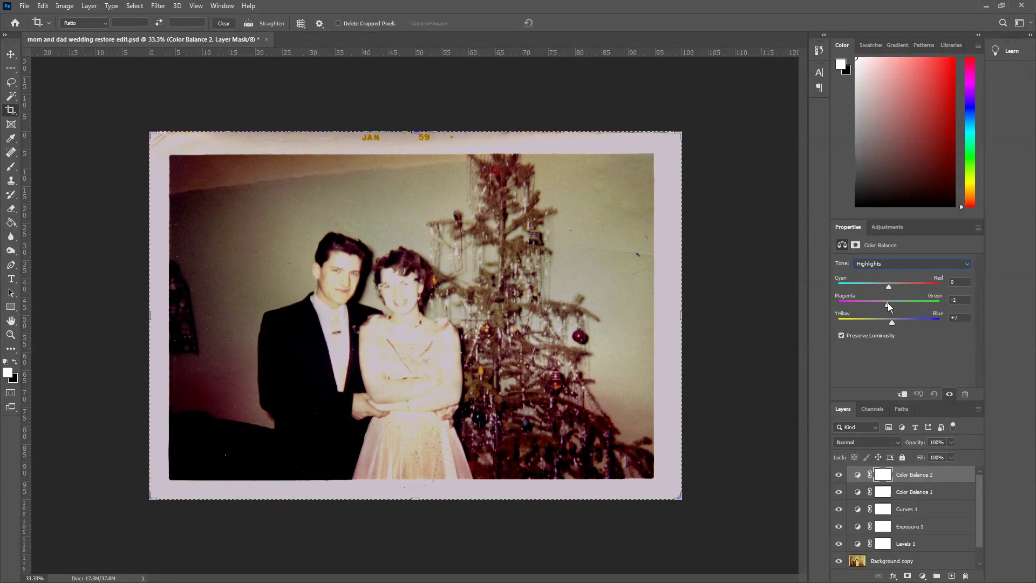
{"action": "left_click_drag", "start_coordinate": [888, 303], "coordinate": [883, 303]}
- Toggle the Color Balance 2 layer's visibility to compare the photo with and without its colour shift
{"action": "left_click", "coordinate": [840, 475]}
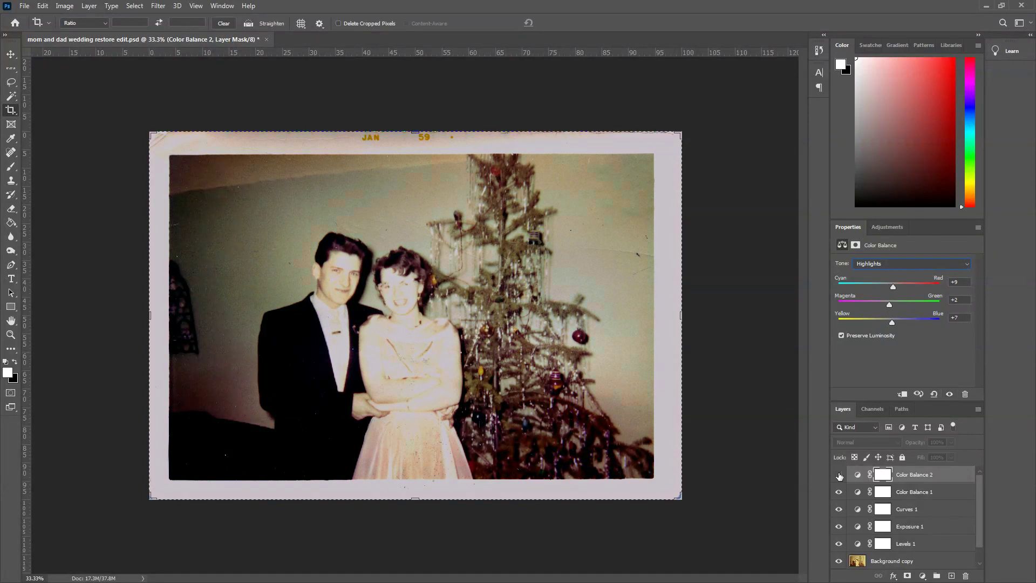
{"action": "left_click", "coordinate": [840, 475]}
{"action": "left_click", "coordinate": [840, 476]}
{"action": "left_click", "coordinate": [839, 475]}
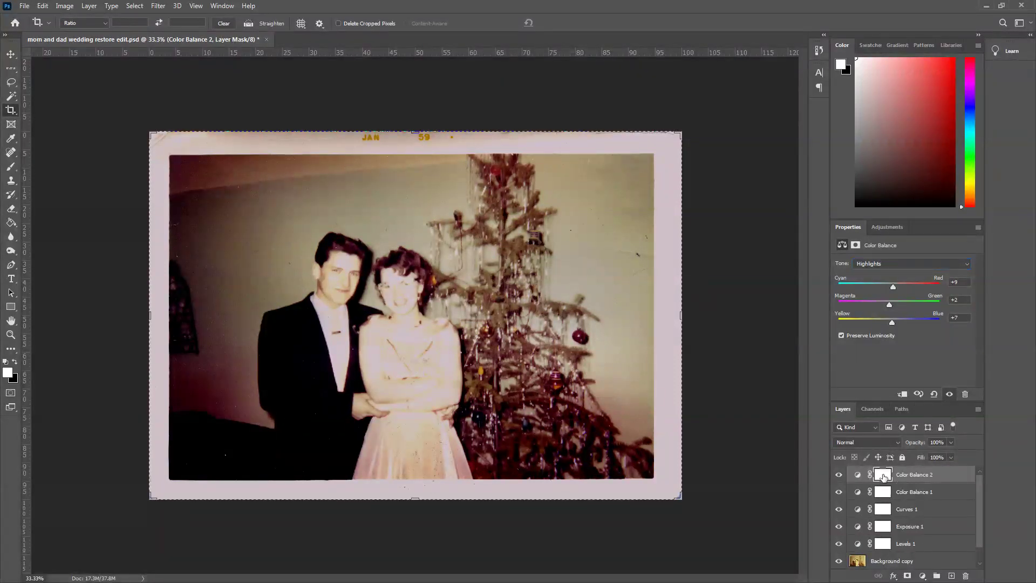
- Set up a soft round black brush at 300 px with 46% hardness for painting on the Color Balance 2 mask
{"action": "left_click", "coordinate": [16, 362]}
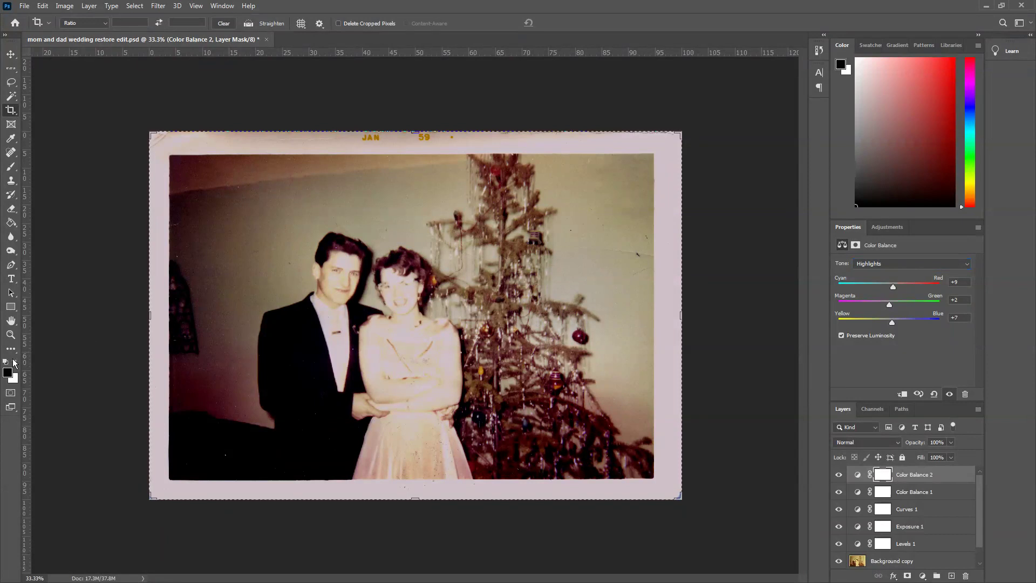
{"action": "left_click", "coordinate": [9, 169]}
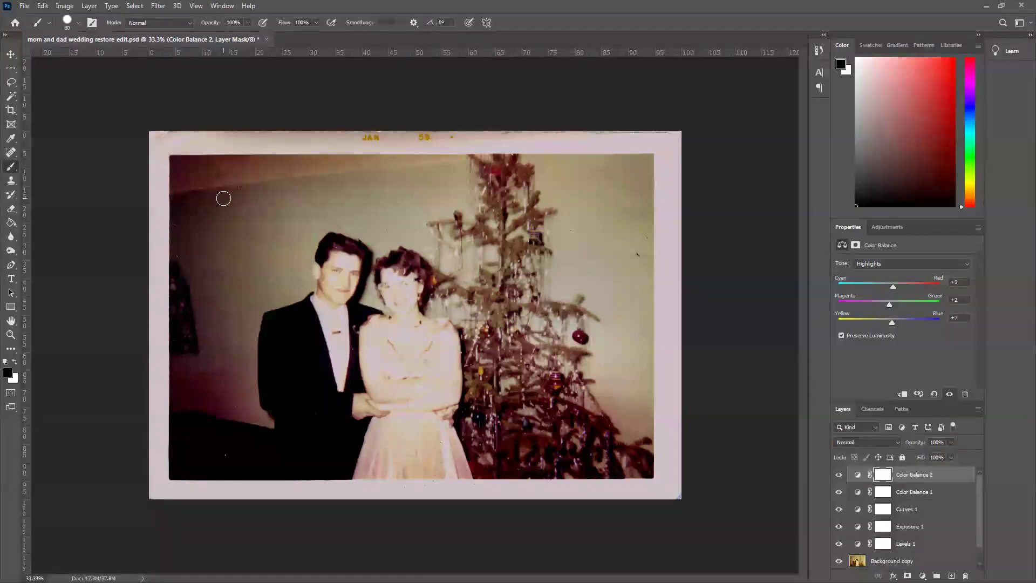
{"action": "key", "text": "bracketright"}
{"action": "key", "text": "bracketright"}
{"action": "key", "text": "bracketright"}
{"action": "key", "text": "bracketright"}
{"action": "key", "text": "bracketright"}
{"action": "key", "text": "bracketright"}
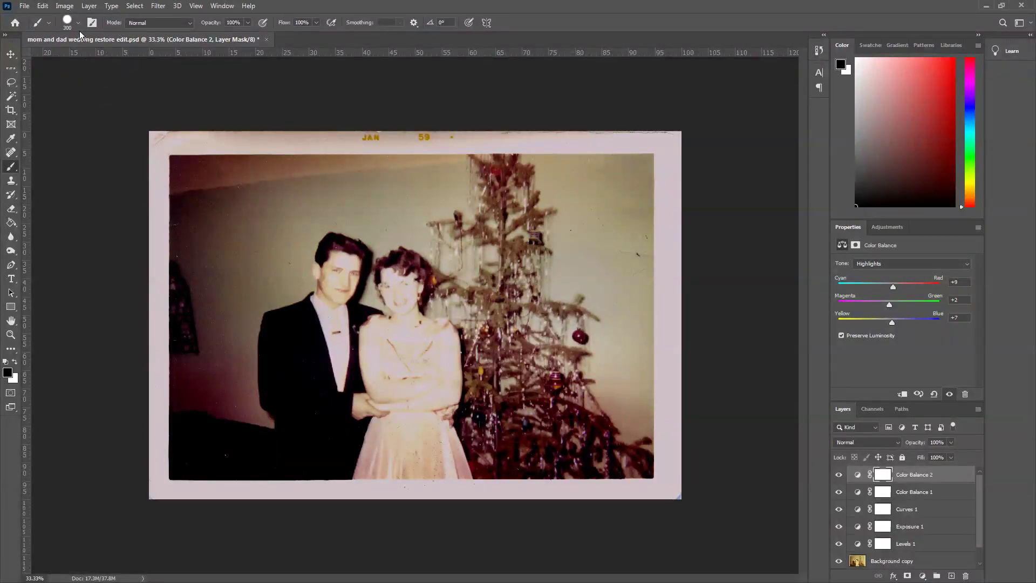
{"action": "left_click", "coordinate": [79, 22]}
{"action": "left_click", "coordinate": [72, 79]}
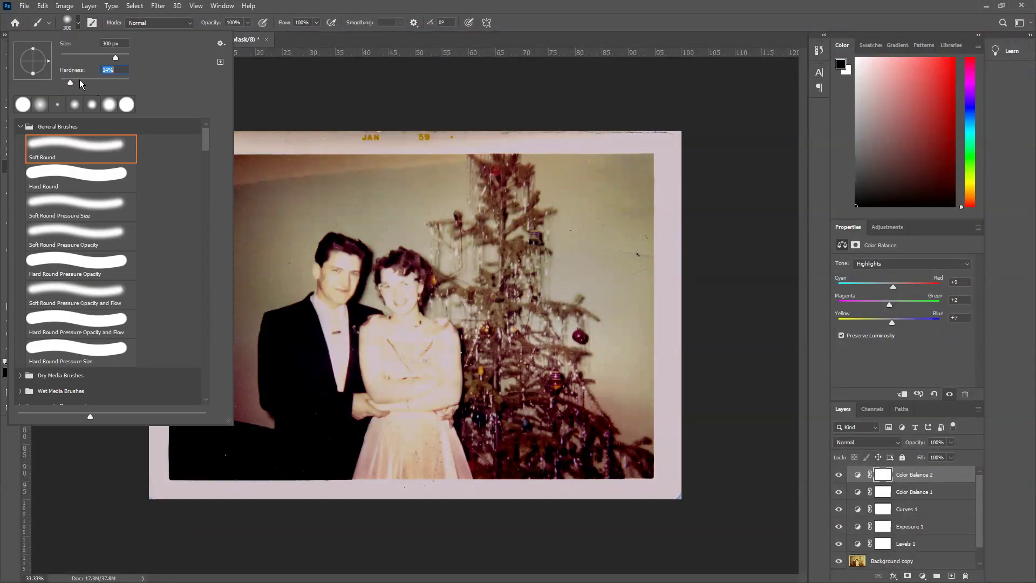
{"action": "left_click_drag", "start_coordinate": [69, 82], "coordinate": [93, 84]}
{"action": "left_click", "coordinate": [384, 184]}
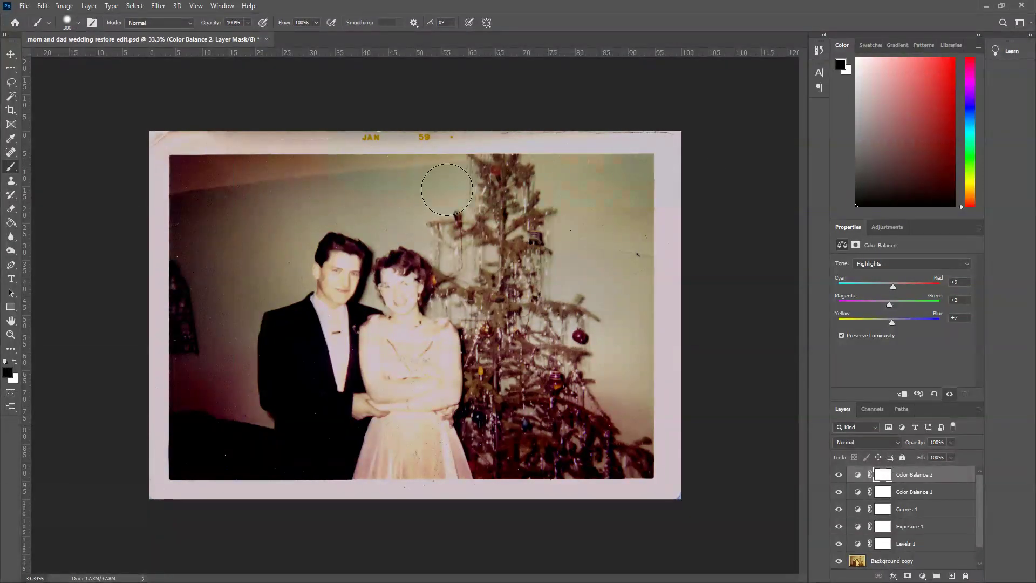
- Paint the Color Balance 2 mask black across the whole photo, enlarging the brush to 1600 px
{"action": "left_click_drag", "start_coordinate": [158, 221], "coordinate": [170, 218]}
{"action": "key", "text": "bracketright"}
{"action": "key", "text": "bracketright"}
{"action": "key", "text": "bracketright"}
{"action": "key", "text": "bracketright"}
{"action": "key", "text": "bracketright"}
{"action": "key", "text": "bracketright"}
{"action": "key", "text": "bracketright"}
{"action": "key", "text": "bracketright"}
{"action": "key", "text": "bracketright"}
{"action": "key", "text": "bracketright"}
{"action": "key", "text": "bracketright"}
{"action": "key", "text": "bracketright"}
{"action": "key", "text": "bracketright"}
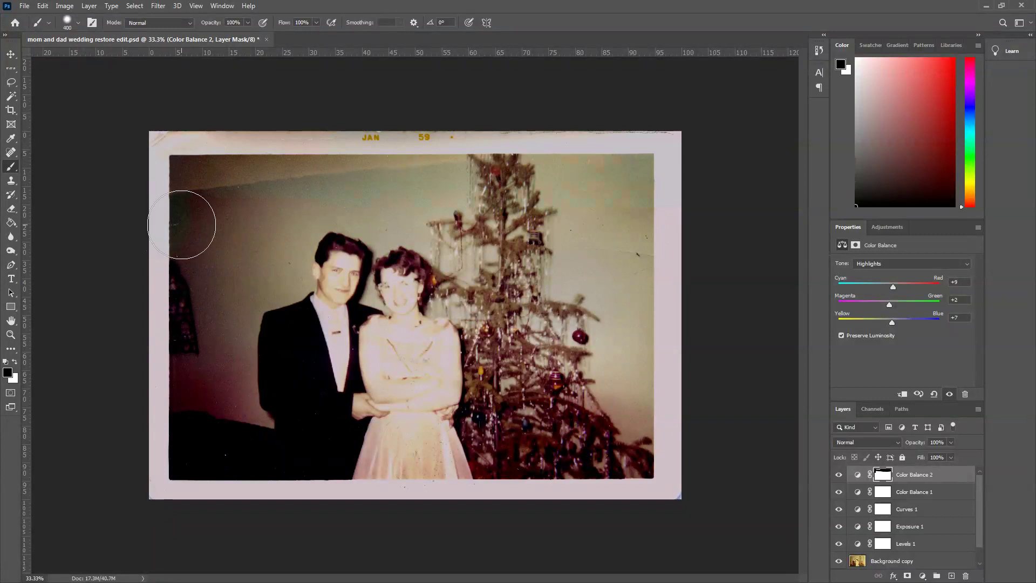
{"action": "mouse_move", "coordinate": [235, 217]}
{"action": "left_mouse_down"}
{"action": "mouse_move", "coordinate": [340, 338]}
{"action": "mouse_move", "coordinate": [497, 259]}
{"action": "mouse_move", "coordinate": [608, 296]}
{"action": "mouse_move", "coordinate": [586, 237]}
{"action": "mouse_move", "coordinate": [588, 394]}
{"action": "mouse_move", "coordinate": [283, 363]}
{"action": "mouse_move", "coordinate": [210, 238]}
{"action": "left_mouse_up"}
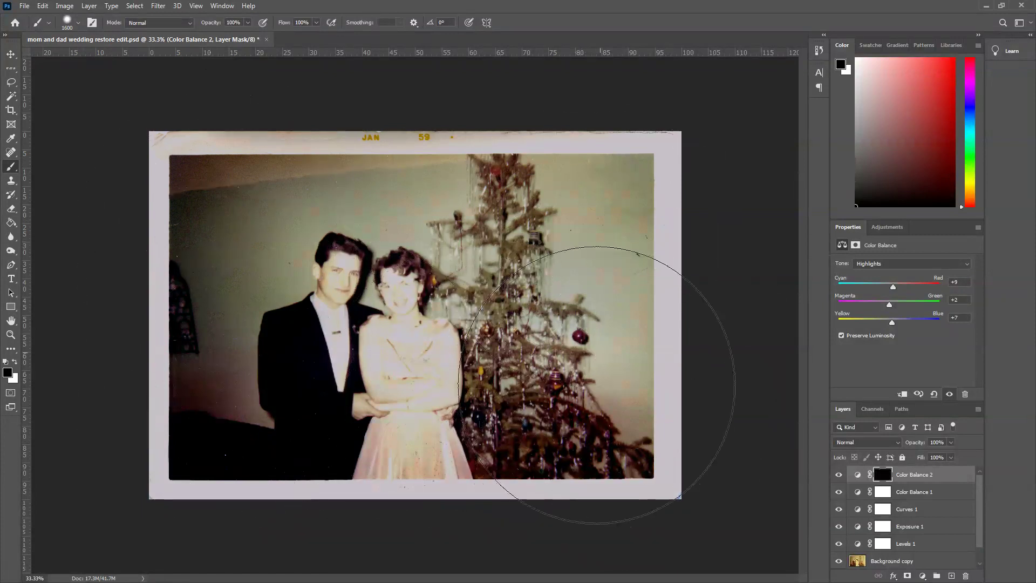
- Paint white with a 300 px brush over the couple on the Color Balance 2 mask to restore the correction there
{"action": "key", "text": "bracketleft"}
{"action": "key", "text": "bracketleft"}
{"action": "key", "text": "bracketleft"}
{"action": "key", "text": "bracketleft"}
{"action": "key", "text": "bracketleft"}
{"action": "key", "text": "bracketleft"}
{"action": "key", "text": "bracketleft"}
{"action": "key", "text": "bracketleft"}
{"action": "key", "text": "bracketleft"}
{"action": "key", "text": "bracketleft"}
{"action": "key", "text": "bracketleft"}
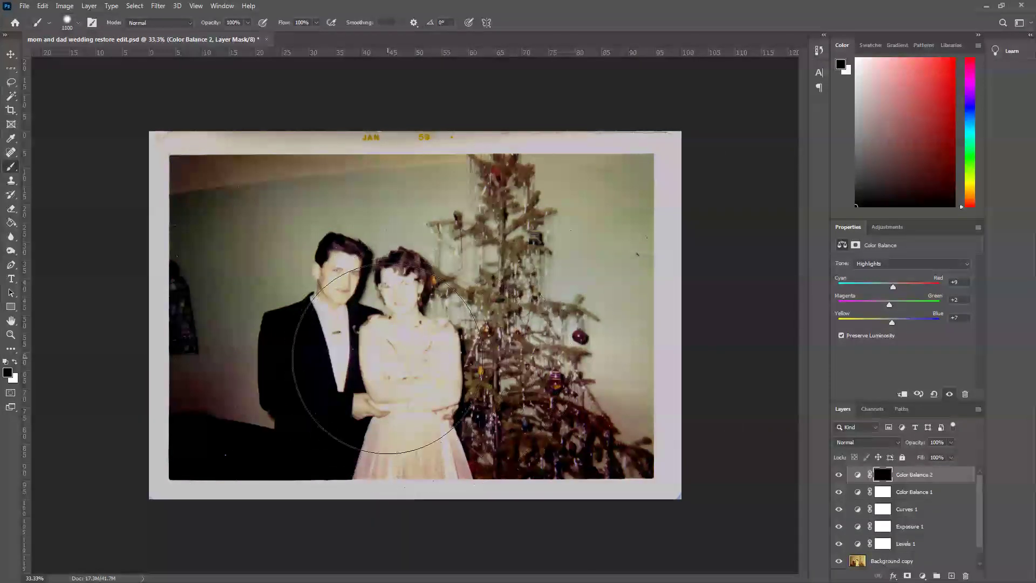
{"action": "key", "text": "bracketleft"}
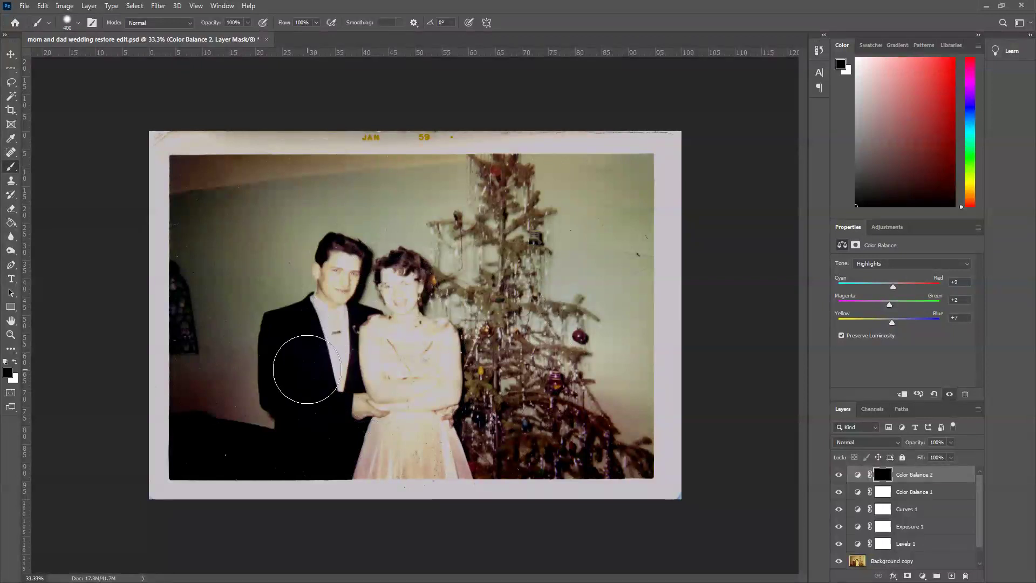
{"action": "key", "text": "x"}
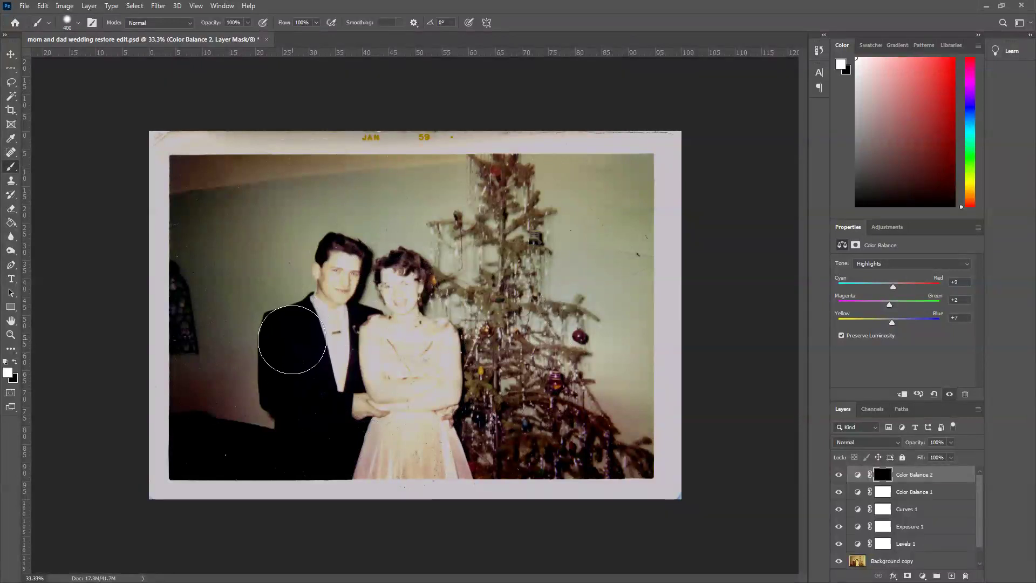
{"action": "key", "text": "bracketleft"}
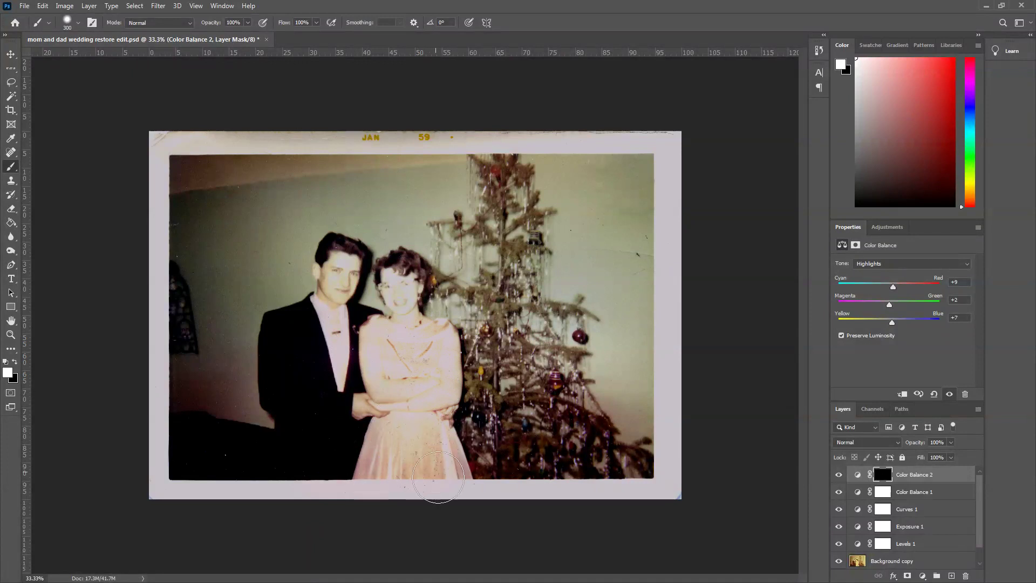
{"action": "mouse_move", "coordinate": [401, 377]}
{"action": "left_mouse_down"}
{"action": "mouse_move", "coordinate": [381, 373]}
{"action": "mouse_move", "coordinate": [380, 345]}
{"action": "mouse_move", "coordinate": [399, 339]}
{"action": "left_mouse_up"}
- Paint white on the mask over the couple's faces and hair with the brush reduced to 150 px
{"action": "key", "text": "bracketleft"}
{"action": "key", "text": "bracketleft"}
{"action": "scroll", "coordinate": [410, 320], "scroll_direction": "up", "scroll_amount": 2}
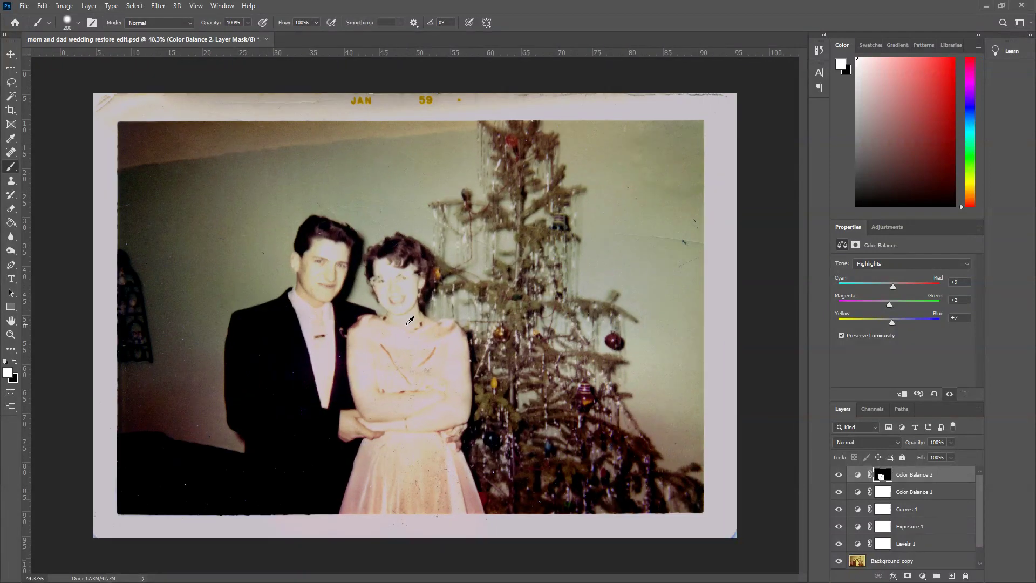
{"action": "scroll", "coordinate": [410, 321], "scroll_direction": "up", "scroll_amount": 1}
{"action": "scroll", "coordinate": [401, 299], "scroll_direction": "up", "scroll_amount": 2}
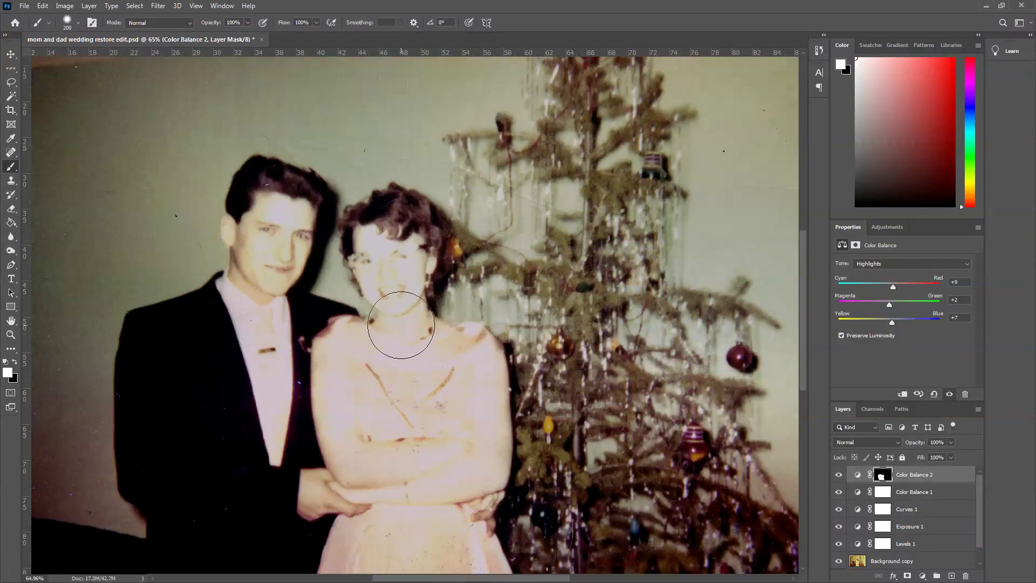
{"action": "key", "text": "bracketleft"}
{"action": "key", "text": "bracketleft"}
{"action": "mouse_move", "coordinate": [399, 304]}
{"action": "left_mouse_down"}
{"action": "mouse_move", "coordinate": [366, 237]}
{"action": "mouse_move", "coordinate": [389, 197]}
{"action": "mouse_move", "coordinate": [430, 239]}
{"action": "mouse_move", "coordinate": [421, 292]}
{"action": "mouse_move", "coordinate": [405, 307]}
{"action": "left_mouse_up"}
{"action": "mouse_move", "coordinate": [308, 224]}
{"action": "left_mouse_down"}
{"action": "mouse_move", "coordinate": [253, 179]}
{"action": "mouse_move", "coordinate": [268, 301]}
{"action": "mouse_move", "coordinate": [313, 197]}
{"action": "mouse_move", "coordinate": [278, 189]}
{"action": "mouse_move", "coordinate": [286, 282]}
{"action": "left_mouse_up"}
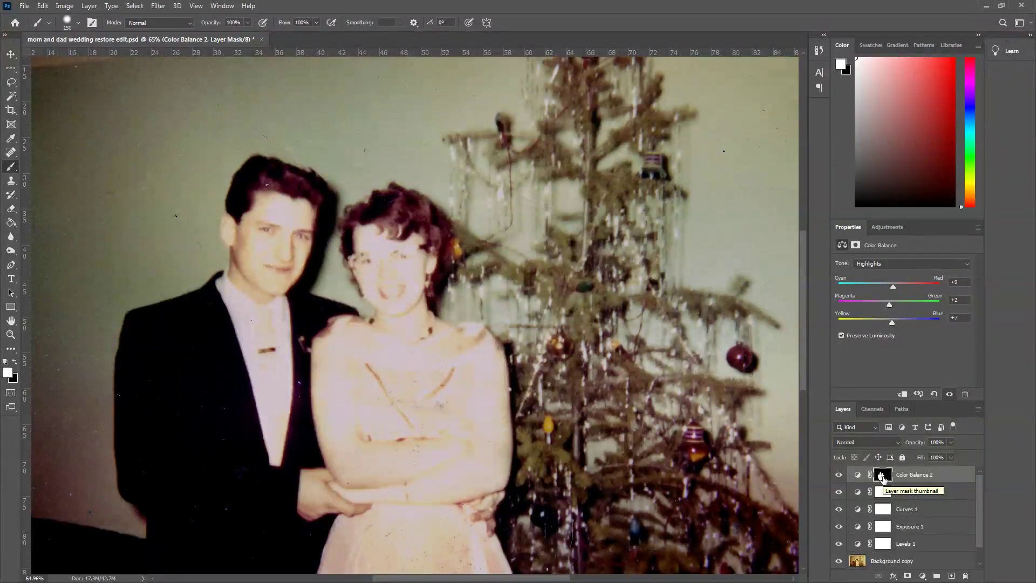
- Target the Color Balance 2 layer mask and set the 150 px brush's hardness to 62% for painting the couple
{"action": "left_click_drag", "start_coordinate": [882, 477], "coordinate": [883, 480]}
{"action": "left_click", "coordinate": [884, 481], "text": "ctrl"}
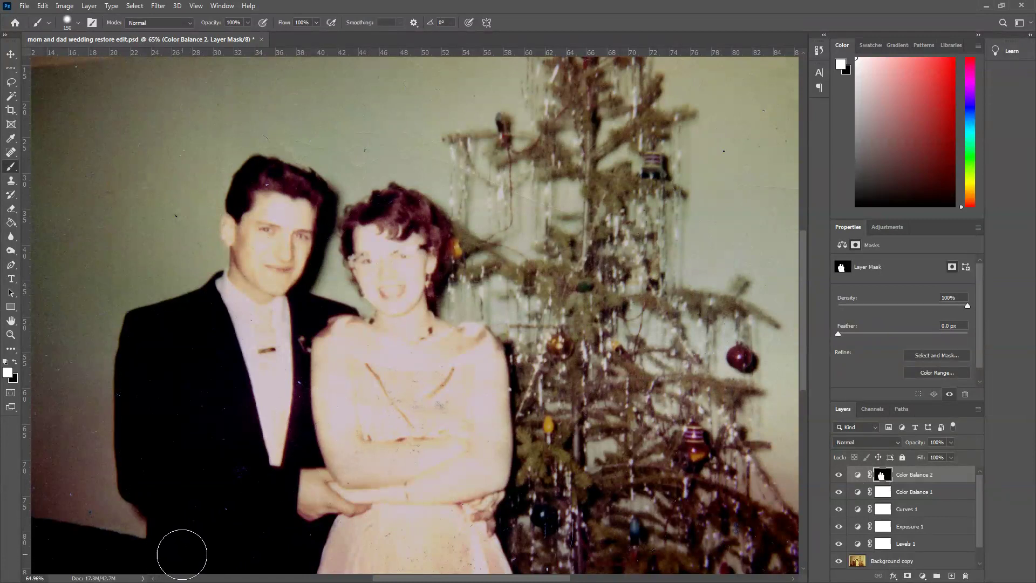
{"action": "left_click", "coordinate": [79, 23]}
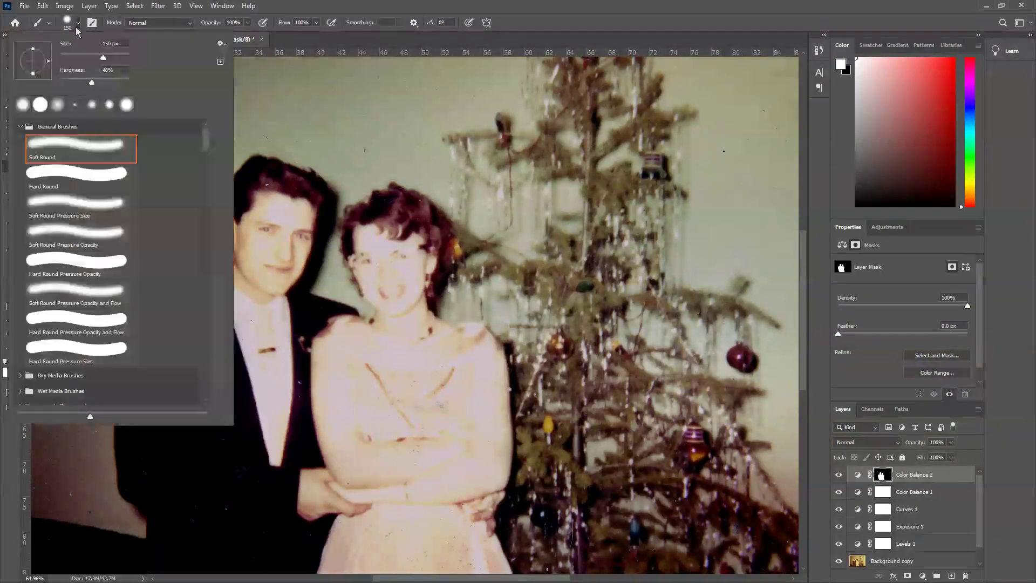
{"action": "left_click_drag", "start_coordinate": [81, 82], "coordinate": [104, 82]}
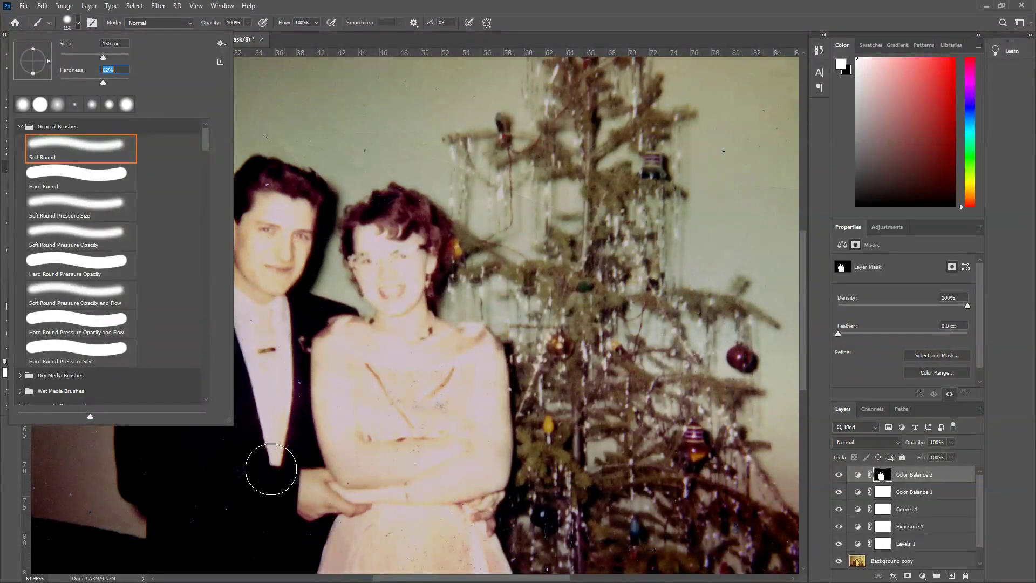
{"action": "left_click", "coordinate": [253, 481]}
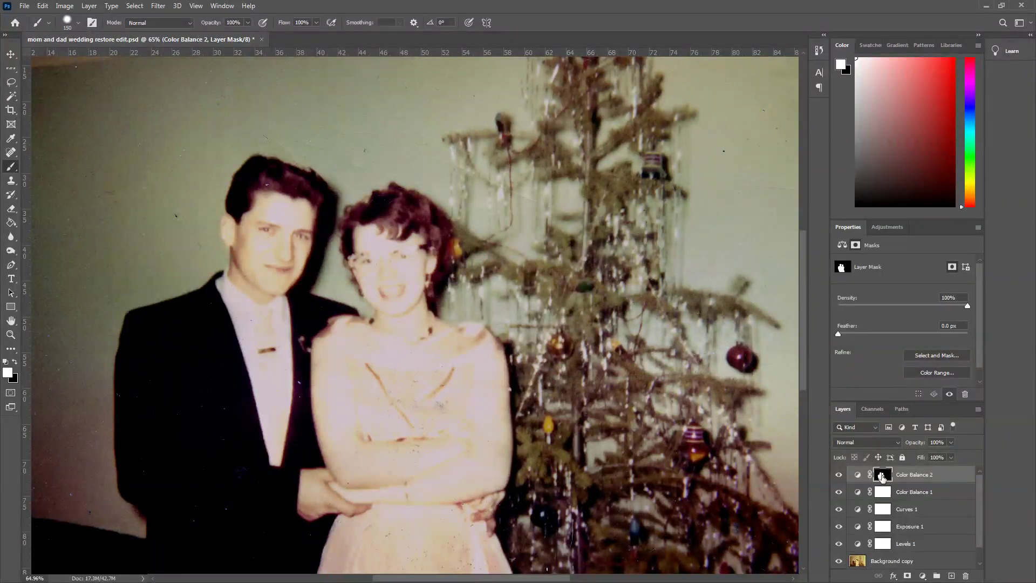
- Shift Color Balance 2's midtones slightly further toward red and set the layer's opacity to 90%
{"action": "double_click", "coordinate": [882, 476]}
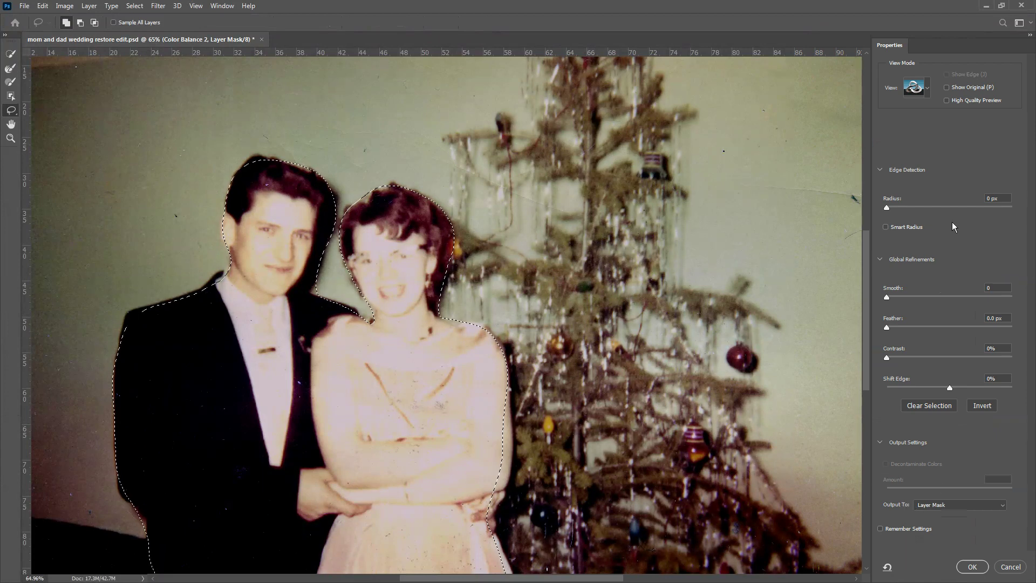
{"action": "left_click", "coordinate": [1010, 567]}
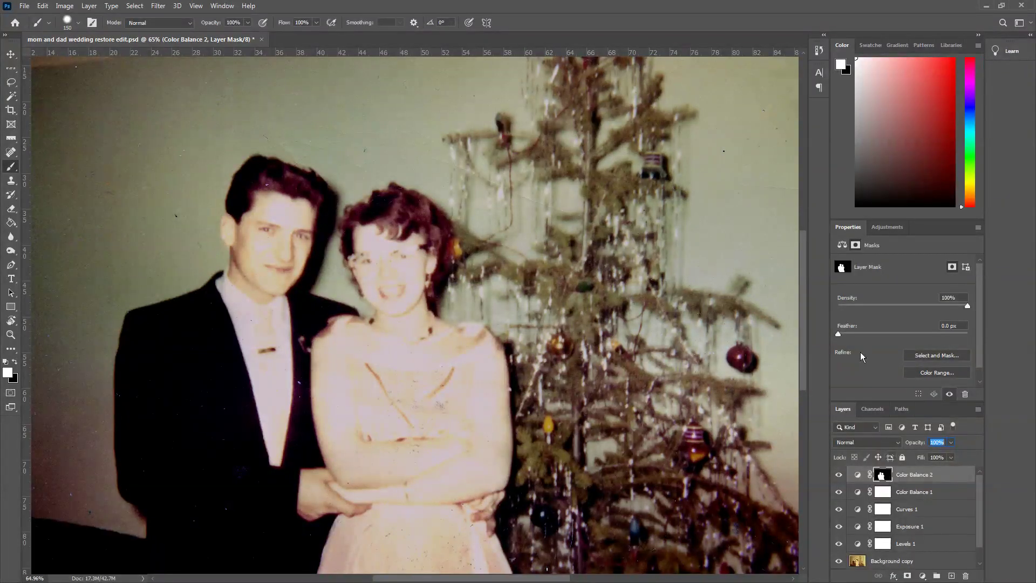
{"action": "left_click", "coordinate": [842, 245]}
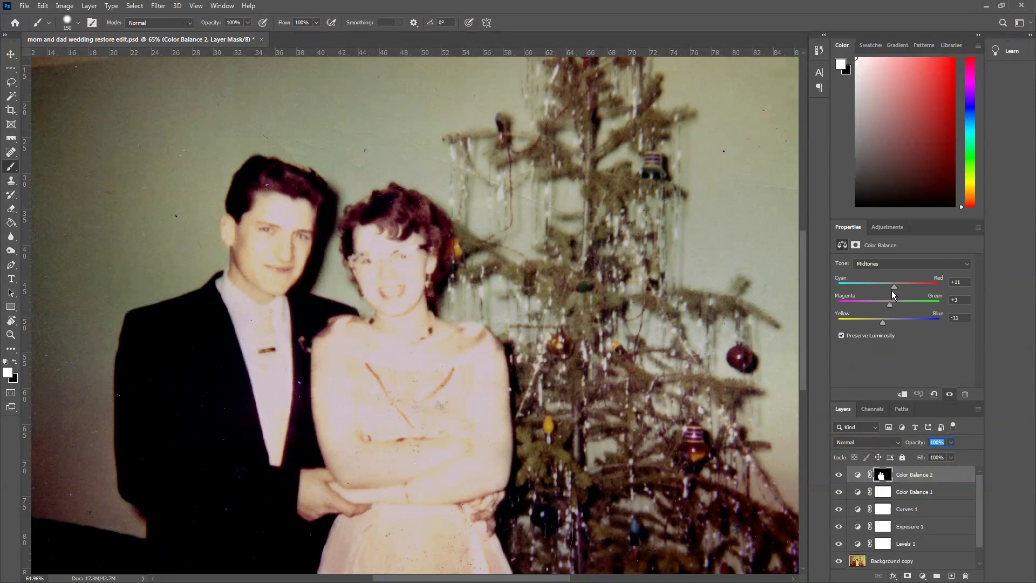
{"action": "mouse_move", "coordinate": [895, 287]}
{"action": "left_mouse_down"}
{"action": "mouse_move", "coordinate": [952, 290]}
{"action": "mouse_move", "coordinate": [900, 289]}
{"action": "left_mouse_up"}
{"action": "type", "text": "90"}
{"action": "key", "text": "Return"}
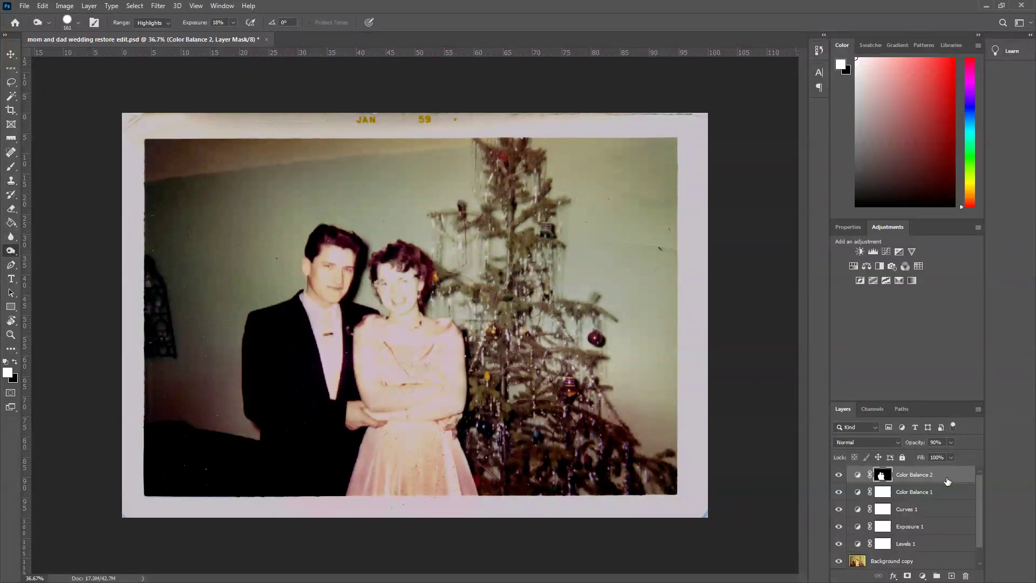
- Stamp all visible layers into a new top layer and rename it "color correction"
{"action": "key", "text": "ctrl+shift+alt+e"}
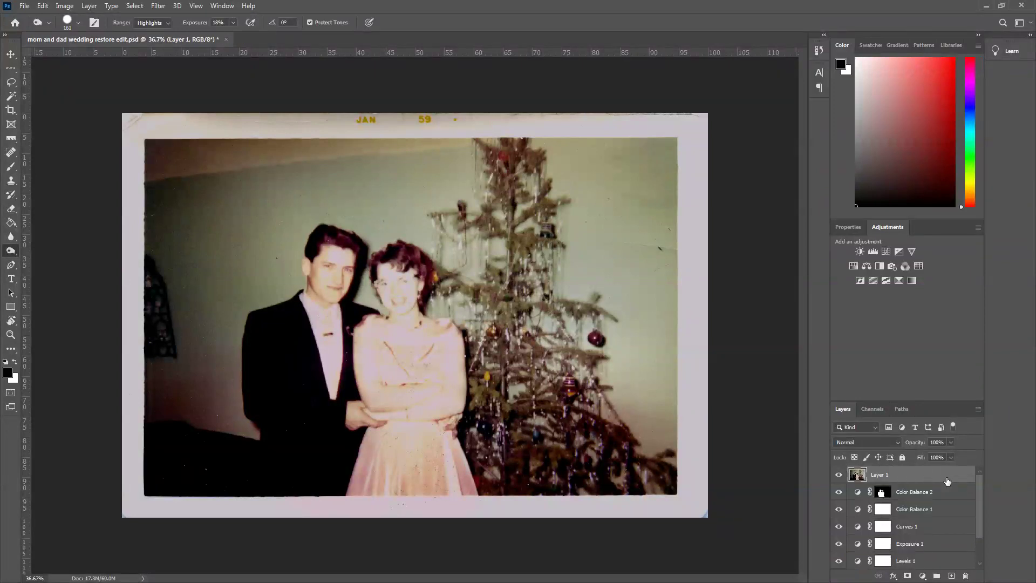
{"action": "double_click", "coordinate": [879, 475]}
{"action": "type", "text": "color correction"}
{"action": "key", "text": "Return"}
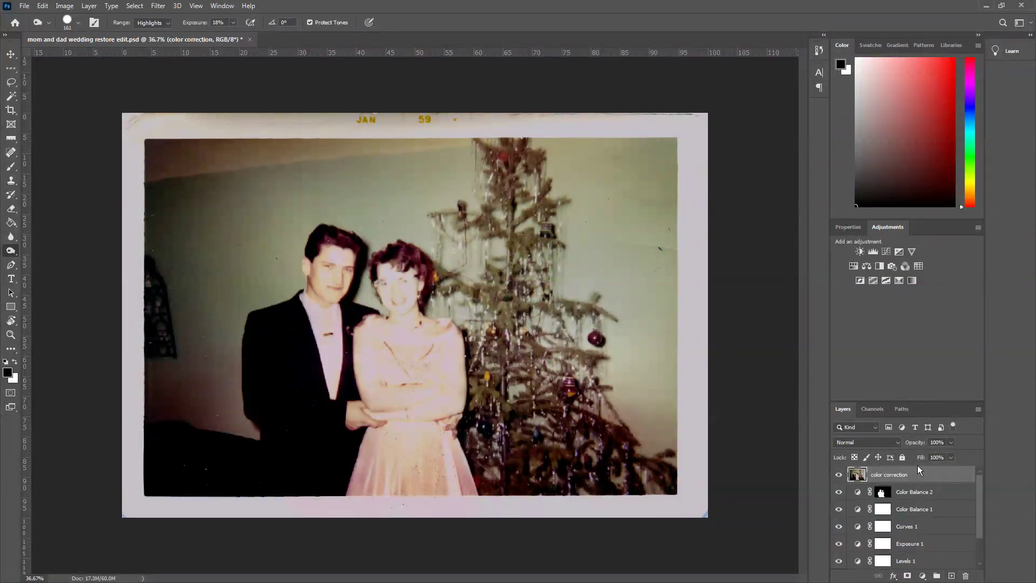
- Duplicate the "color correction" layer and heal the scratches on the wall right of the tree with the content-aware Spot Healing Brush
{"action": "left_click_drag", "start_coordinate": [926, 476], "coordinate": [953, 576]}
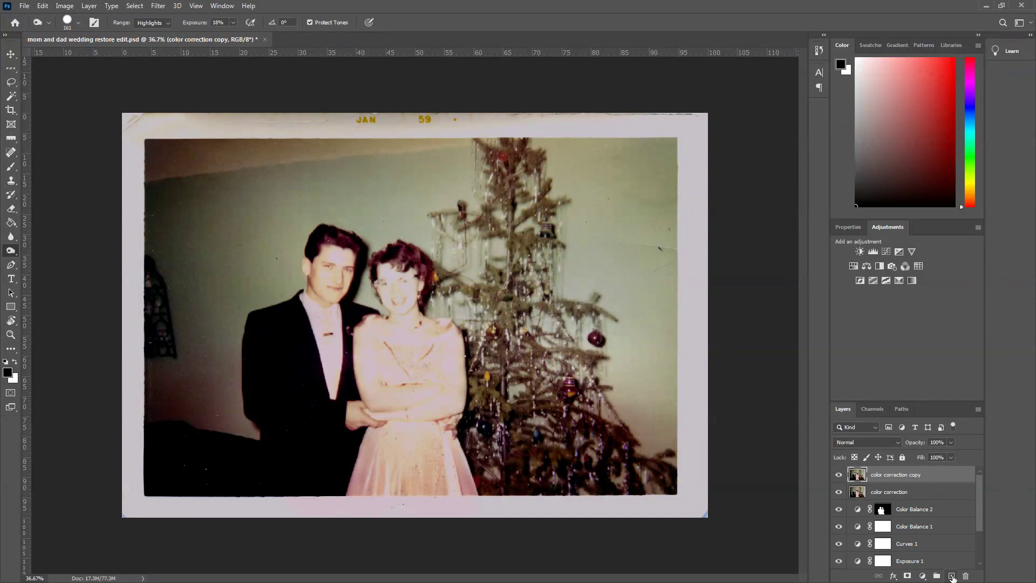
{"action": "left_click", "coordinate": [11, 153]}
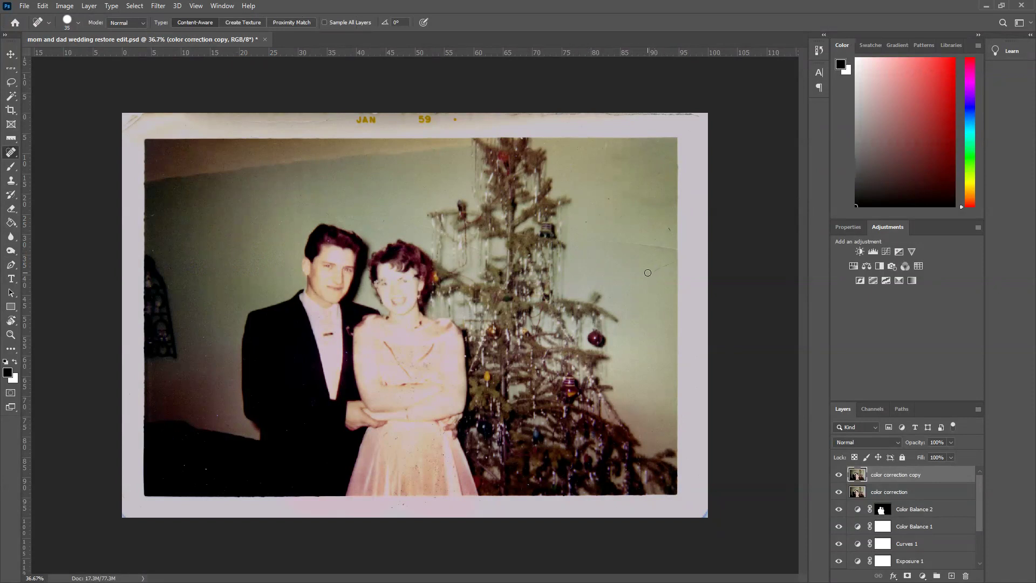
{"action": "left_click_drag", "start_coordinate": [648, 273], "coordinate": [672, 264]}
{"action": "left_click_drag", "start_coordinate": [603, 241], "coordinate": [672, 249]}
- Open the Dust & Scratches filter on "color correction copy" and show the dark wall beside the man at 33% in its preview
{"action": "left_click", "coordinate": [159, 7]}
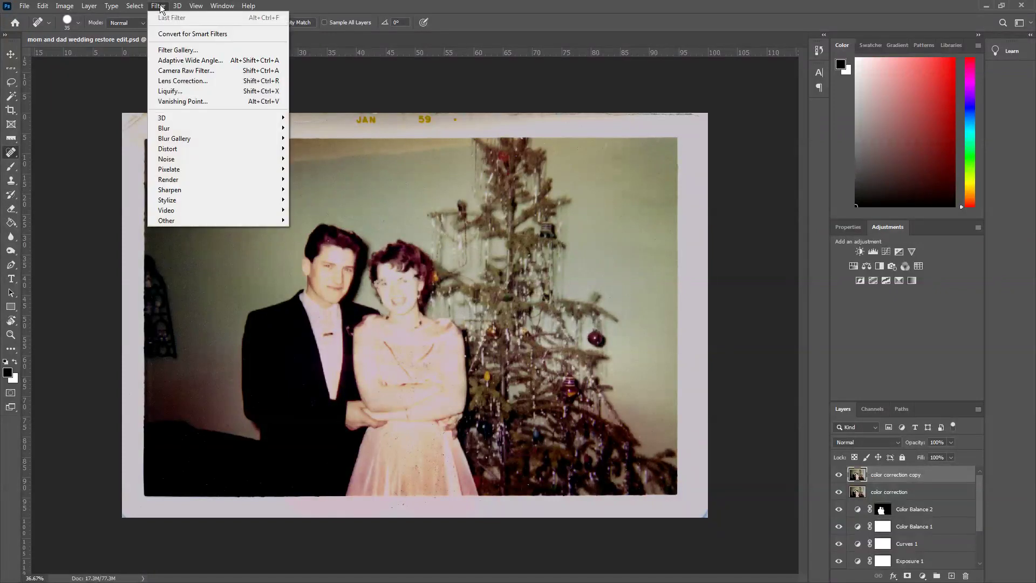
{"action": "mouse_move", "coordinate": [181, 162]}
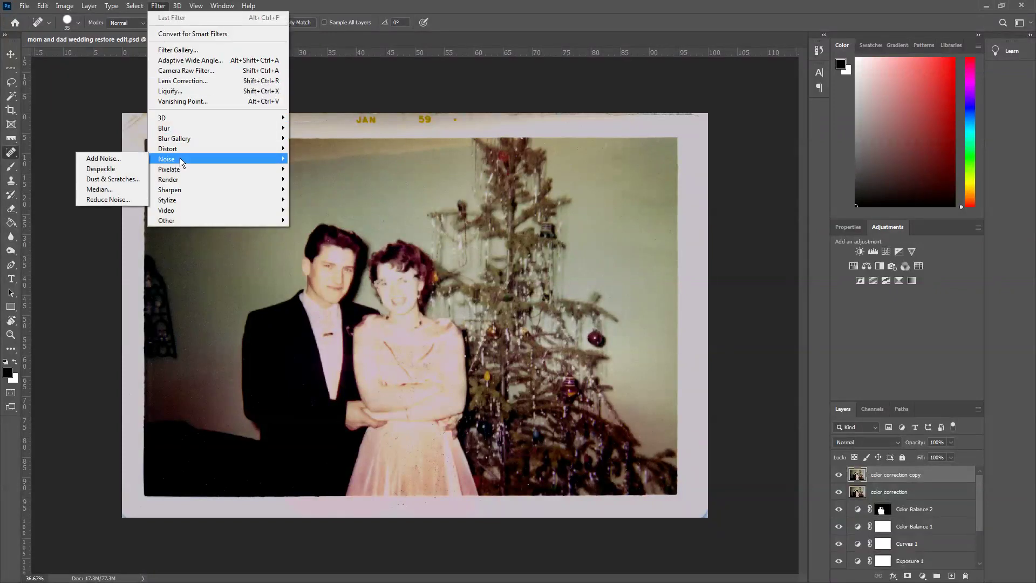
{"action": "left_click", "coordinate": [123, 180]}
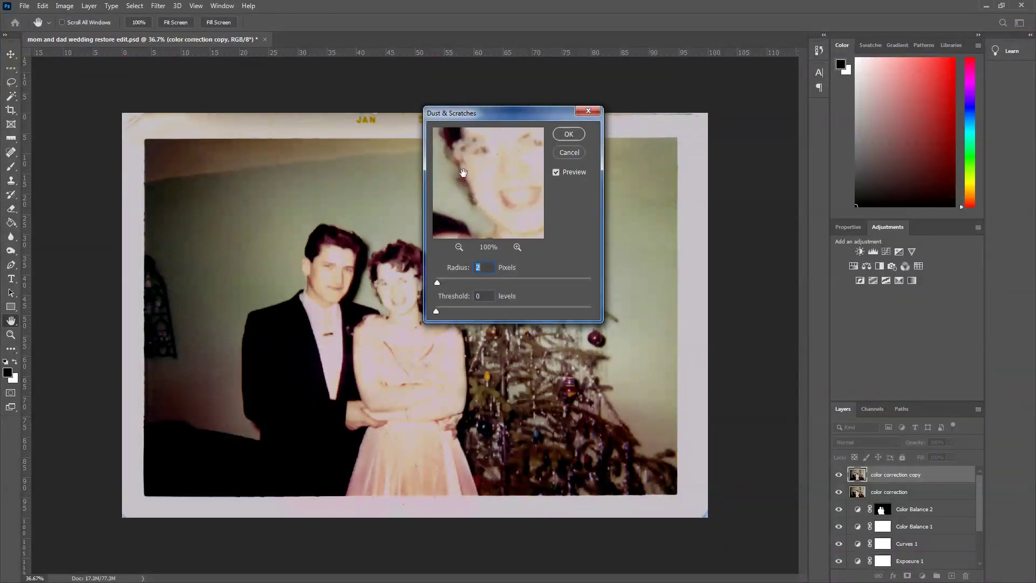
{"action": "left_click_drag", "start_coordinate": [463, 173], "coordinate": [476, 201]}
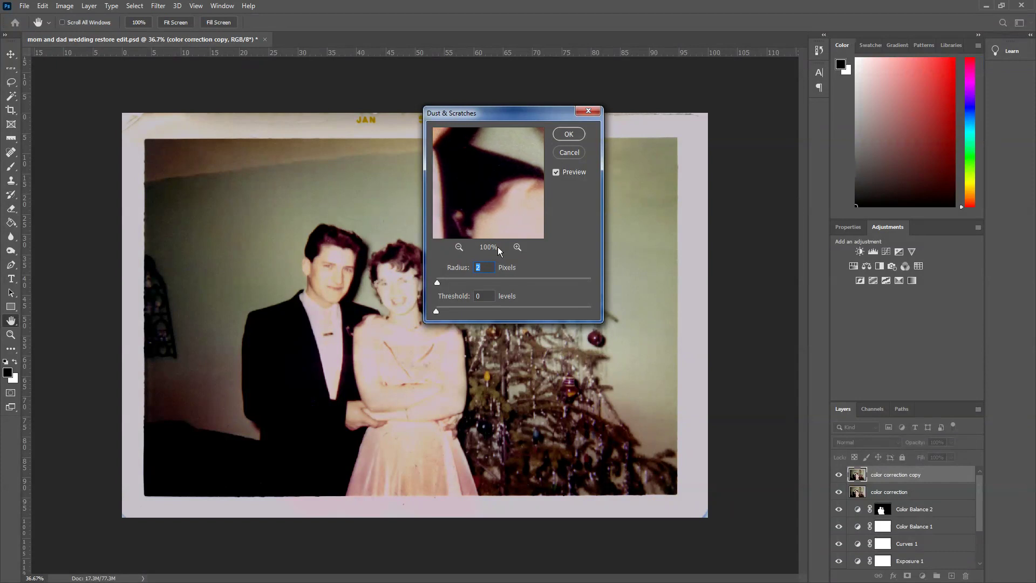
{"action": "left_click", "coordinate": [459, 248]}
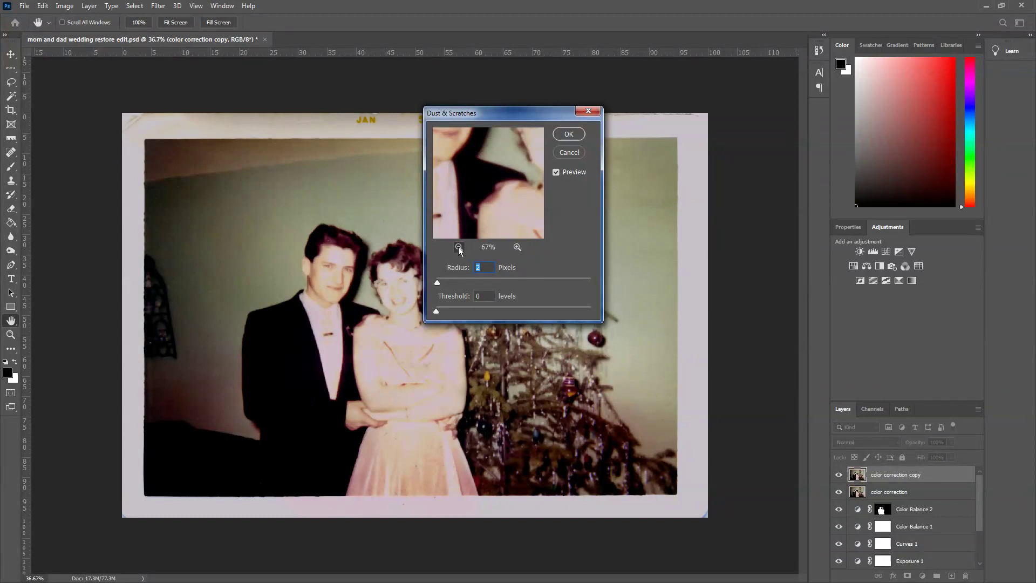
{"action": "left_click", "coordinate": [459, 249]}
{"action": "left_click_drag", "start_coordinate": [455, 216], "coordinate": [520, 195]}
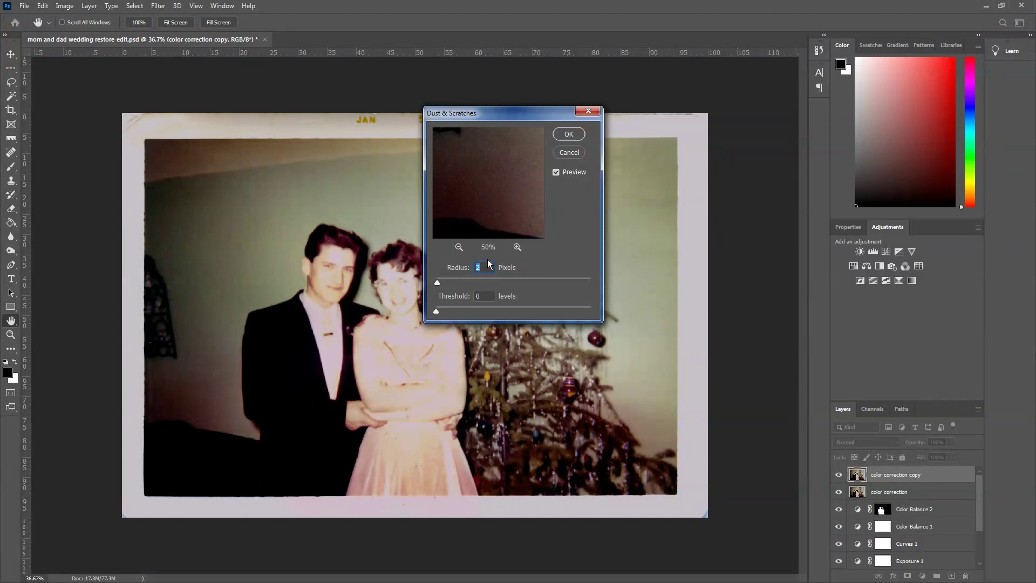
{"action": "left_click", "coordinate": [460, 249]}
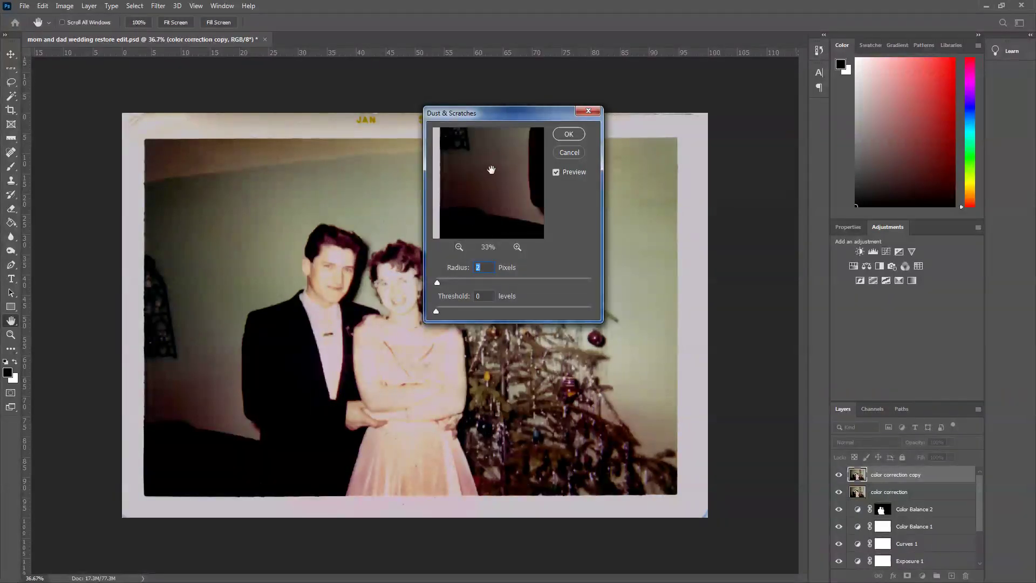
{"action": "left_click_drag", "start_coordinate": [531, 196], "coordinate": [518, 200]}
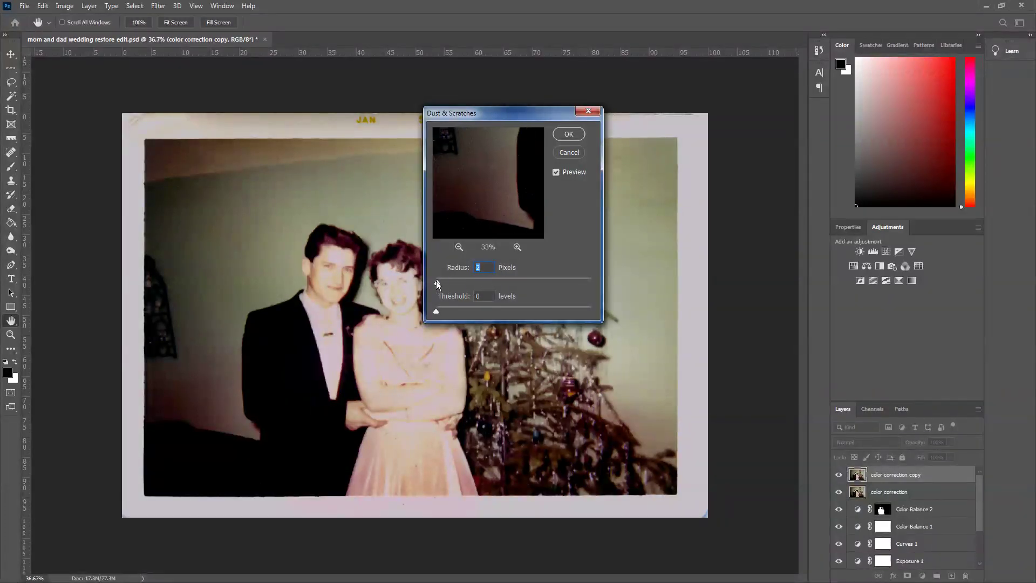
- Try different Dust & Scratches radius values, including 4, 17 and 5 pixels, to compare the softening
{"action": "left_click_drag", "start_coordinate": [437, 284], "coordinate": [445, 281]}
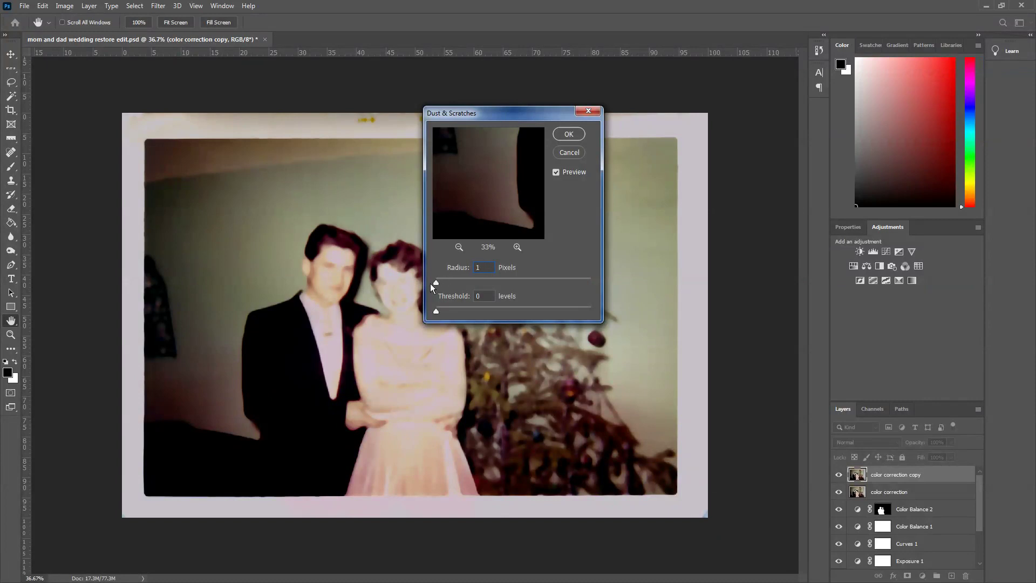
{"action": "left_click_drag", "start_coordinate": [436, 282], "coordinate": [439, 281]}
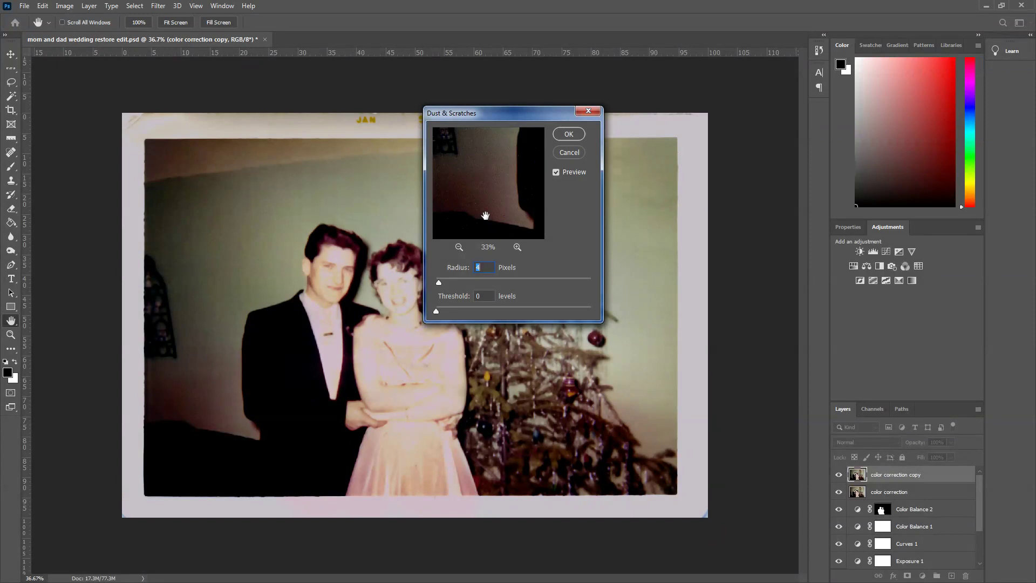
{"action": "left_click_drag", "start_coordinate": [438, 282], "coordinate": [449, 283]}
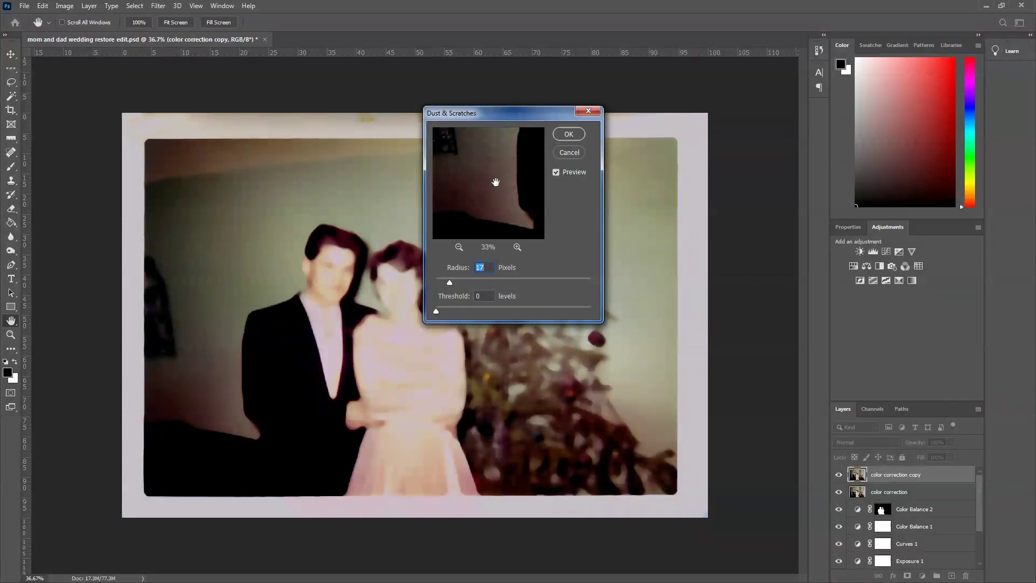
{"action": "left_click", "coordinate": [495, 188]}
{"action": "left_click_drag", "start_coordinate": [451, 280], "coordinate": [440, 283]}
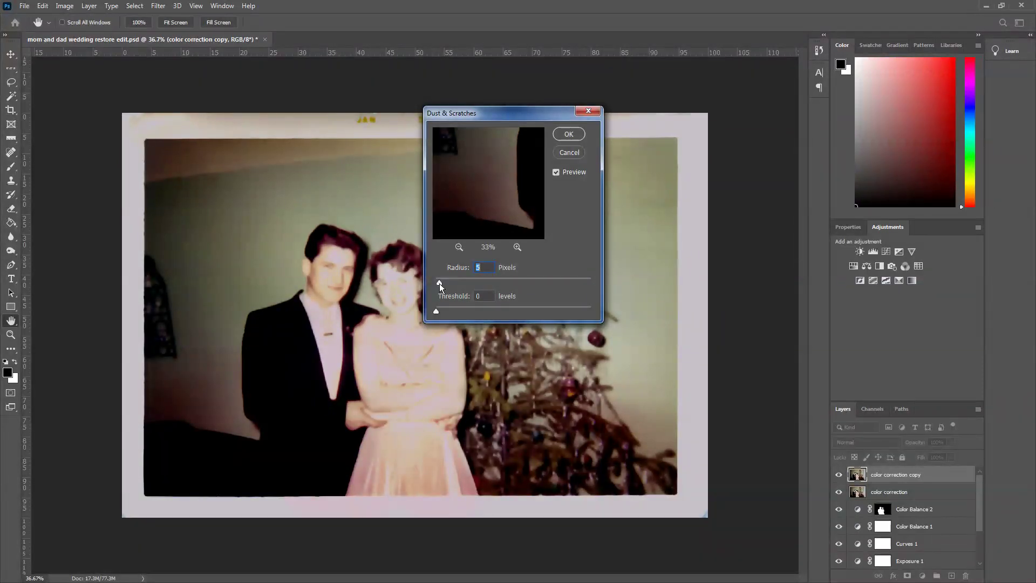
- Apply Dust & Scratches with a radius of 2 pixels and a threshold of 6 levels after comparing the preview
{"action": "left_click_drag", "start_coordinate": [440, 284], "coordinate": [436, 284]}
{"action": "left_click_drag", "start_coordinate": [471, 311], "coordinate": [442, 312]}
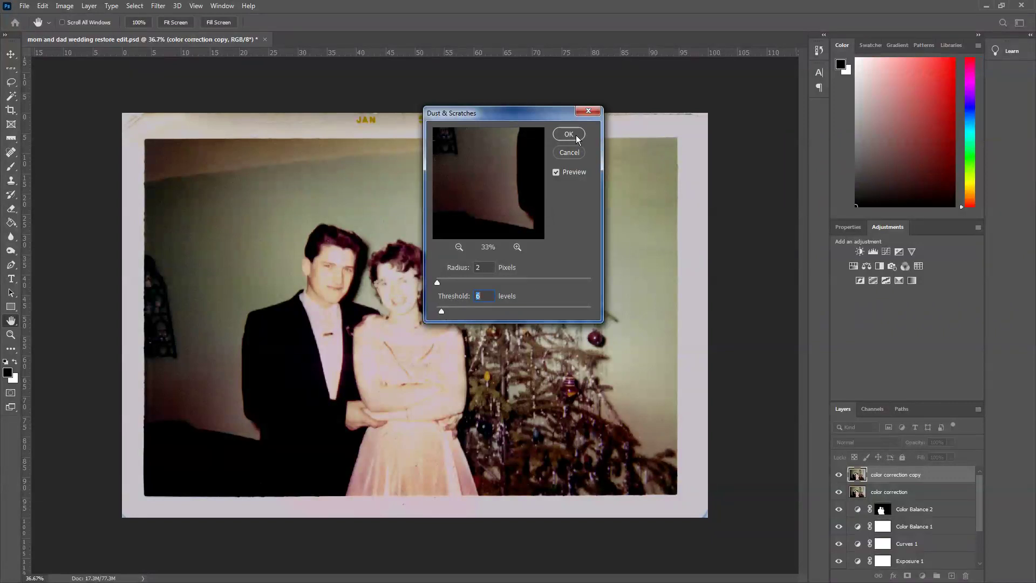
{"action": "left_click", "coordinate": [556, 172]}
{"action": "left_click", "coordinate": [557, 172]}
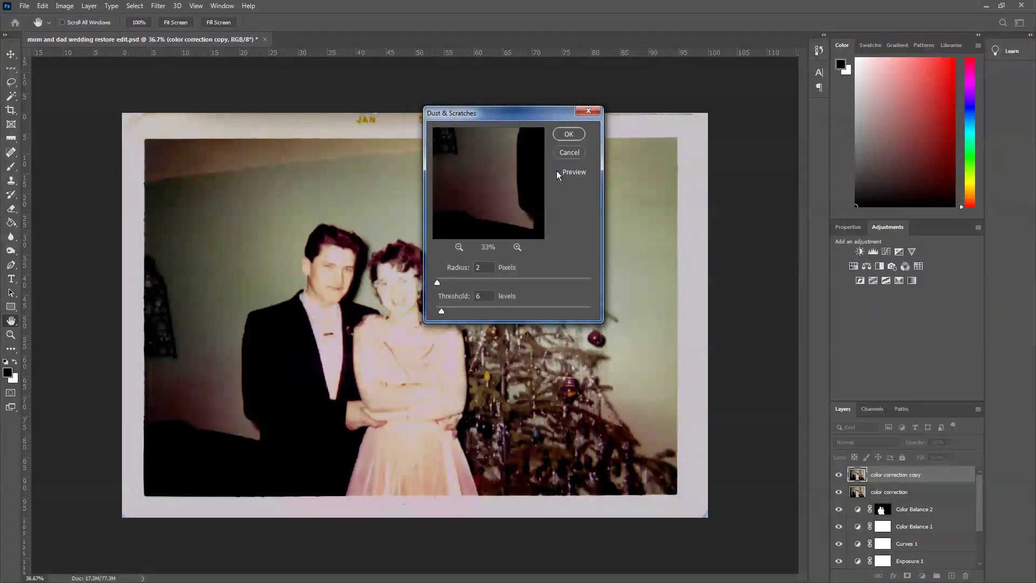
{"action": "left_click", "coordinate": [569, 135]}
- Add a layer mask to "color correction copy" and paint black over the man with the 150 px brush to hide the filtering
{"action": "key", "text": "j"}
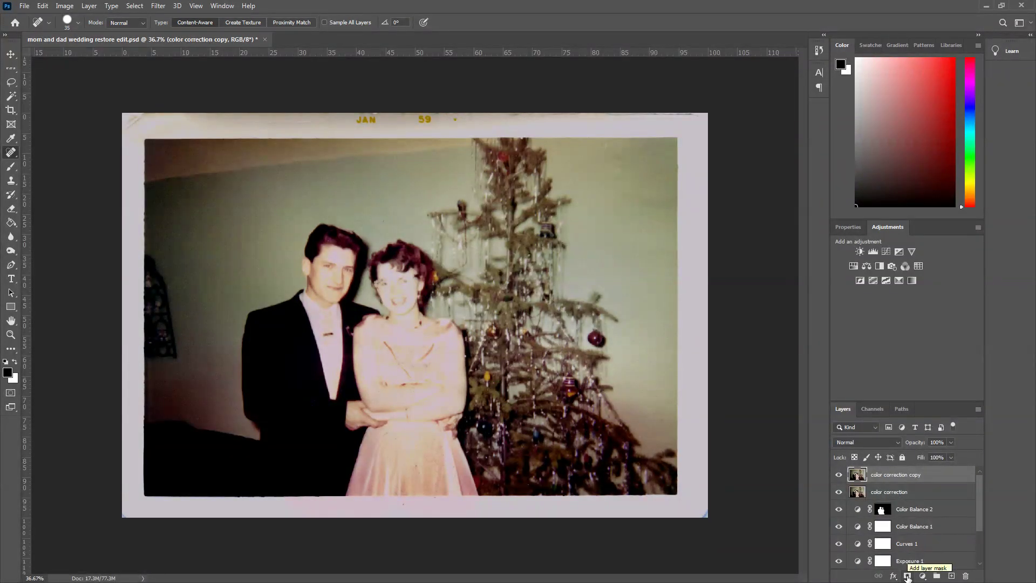
{"action": "left_click", "coordinate": [907, 576]}
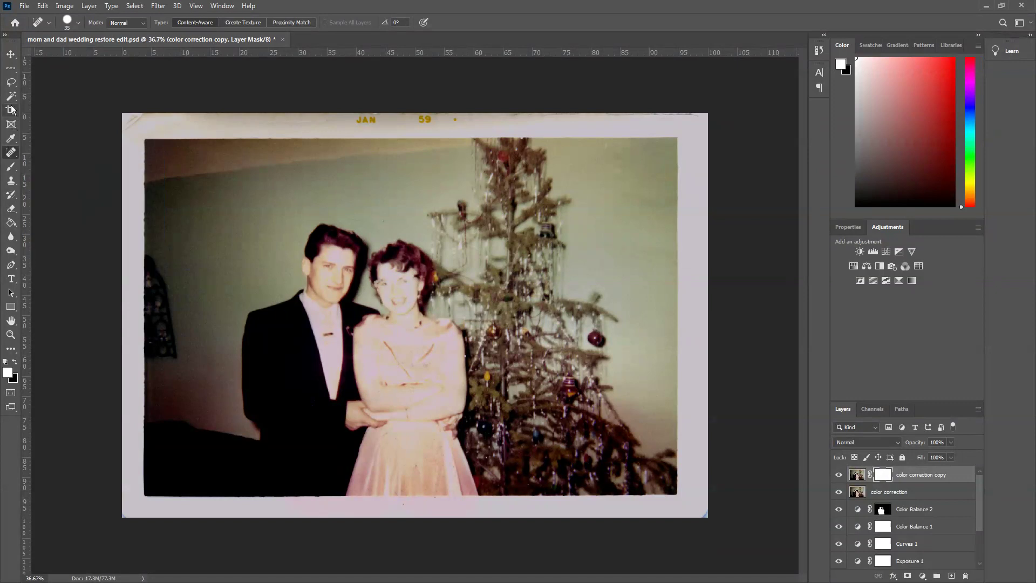
{"action": "left_click", "coordinate": [11, 167]}
{"action": "left_click", "coordinate": [14, 361]}
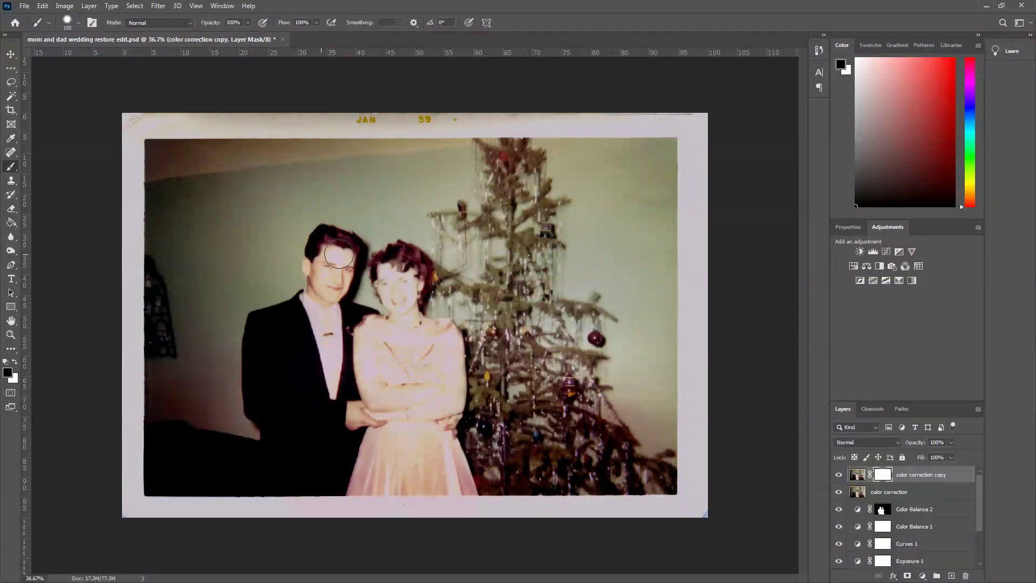
{"action": "mouse_move", "coordinate": [330, 278]}
{"action": "left_mouse_down"}
{"action": "mouse_move", "coordinate": [390, 280]}
{"action": "mouse_move", "coordinate": [396, 304]}
{"action": "mouse_move", "coordinate": [405, 298]}
{"action": "mouse_move", "coordinate": [384, 265]}
{"action": "mouse_move", "coordinate": [401, 268]}
{"action": "mouse_move", "coordinate": [407, 293]}
{"action": "mouse_move", "coordinate": [405, 266]}
{"action": "mouse_move", "coordinate": [380, 265]}
{"action": "mouse_move", "coordinate": [407, 259]}
{"action": "mouse_move", "coordinate": [408, 324]}
{"action": "mouse_move", "coordinate": [441, 341]}
{"action": "mouse_move", "coordinate": [379, 341]}
{"action": "mouse_move", "coordinate": [388, 380]}
{"action": "mouse_move", "coordinate": [360, 320]}
{"action": "mouse_move", "coordinate": [361, 393]}
{"action": "mouse_move", "coordinate": [380, 432]}
{"action": "mouse_move", "coordinate": [405, 347]}
{"action": "mouse_move", "coordinate": [428, 334]}
{"action": "mouse_move", "coordinate": [459, 492]}
{"action": "mouse_move", "coordinate": [428, 434]}
{"action": "mouse_move", "coordinate": [415, 485]}
{"action": "mouse_move", "coordinate": [370, 466]}
{"action": "mouse_move", "coordinate": [345, 476]}
{"action": "mouse_move", "coordinate": [379, 412]}
{"action": "mouse_move", "coordinate": [362, 350]}
{"action": "mouse_move", "coordinate": [322, 309]}
{"action": "left_mouse_up"}
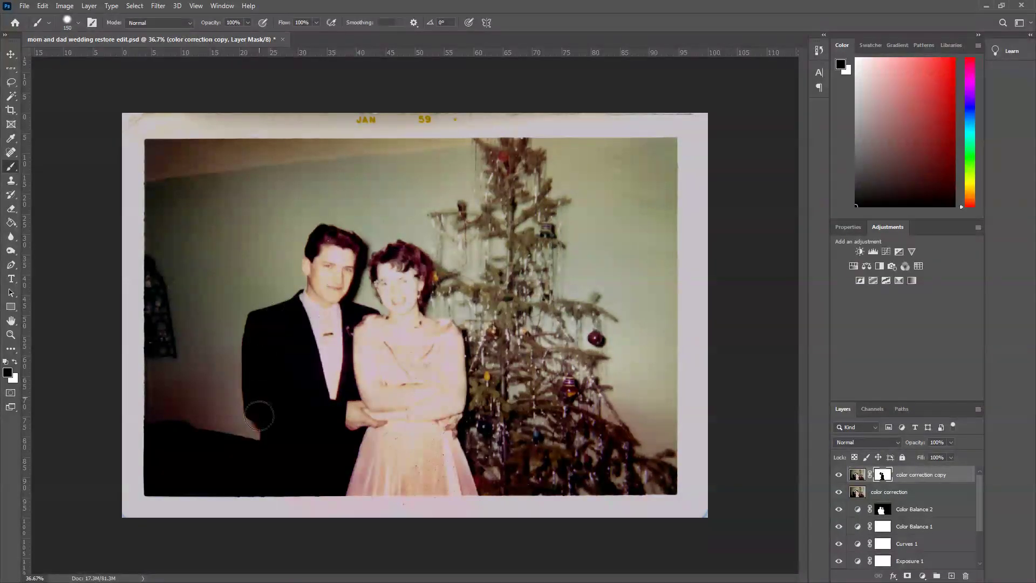